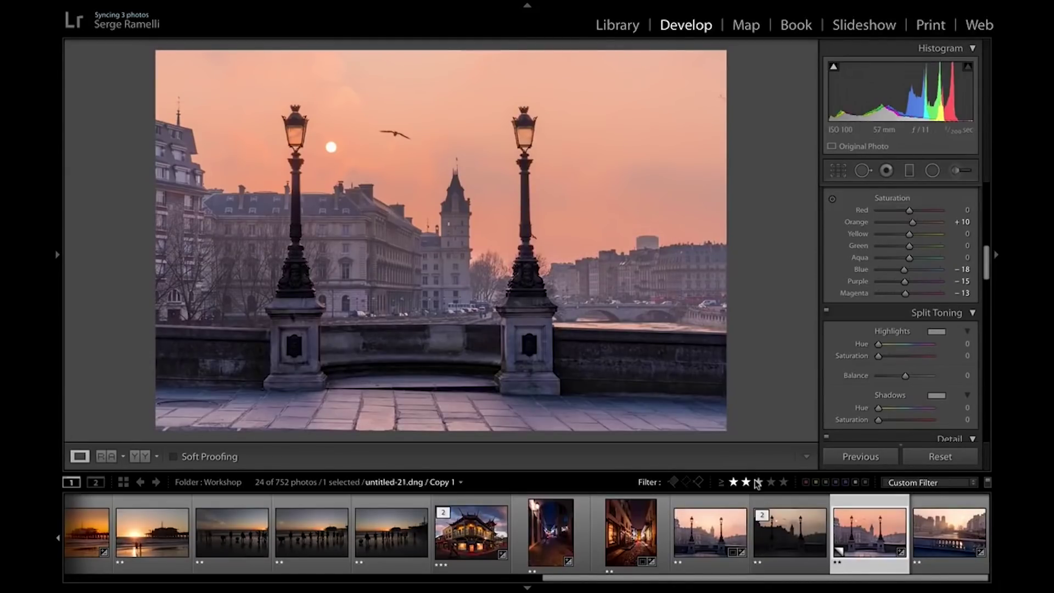
- Reset the photo, then lift Shadows to +100 and Whites to +29 while checking highlight clipping
{"action": "left_click", "coordinate": [933, 457]}
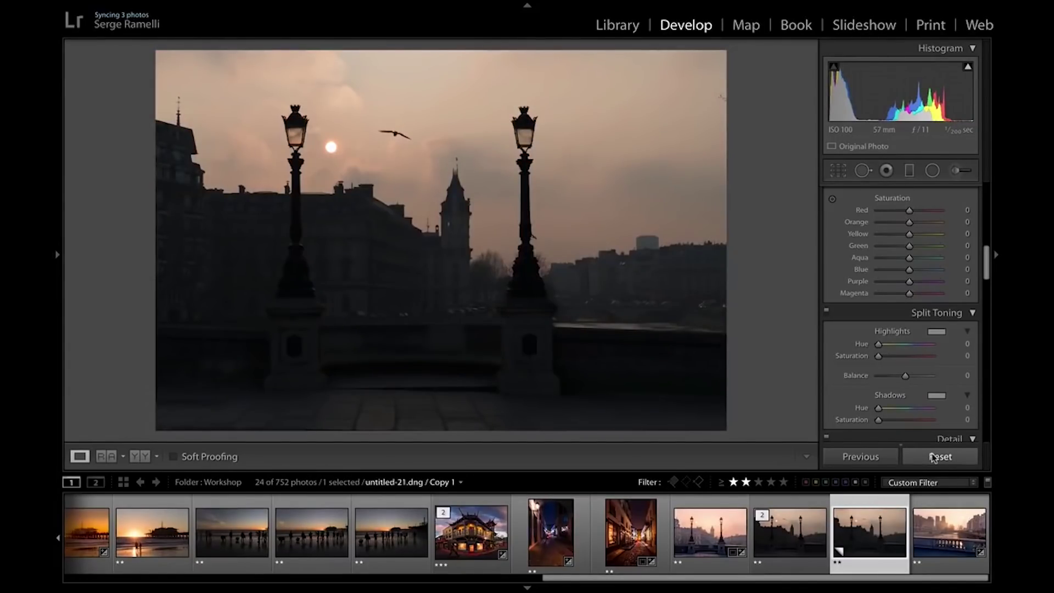
{"action": "scroll", "coordinate": [923, 363], "scroll_direction": "up", "scroll_amount": 10}
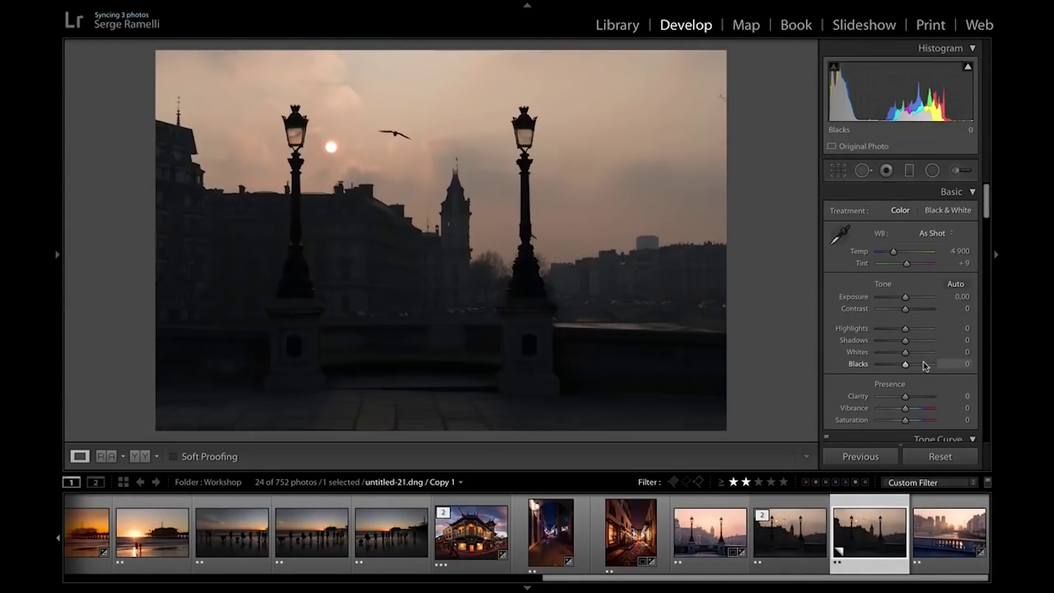
{"action": "left_click_drag", "start_coordinate": [906, 341], "coordinate": [937, 345]}
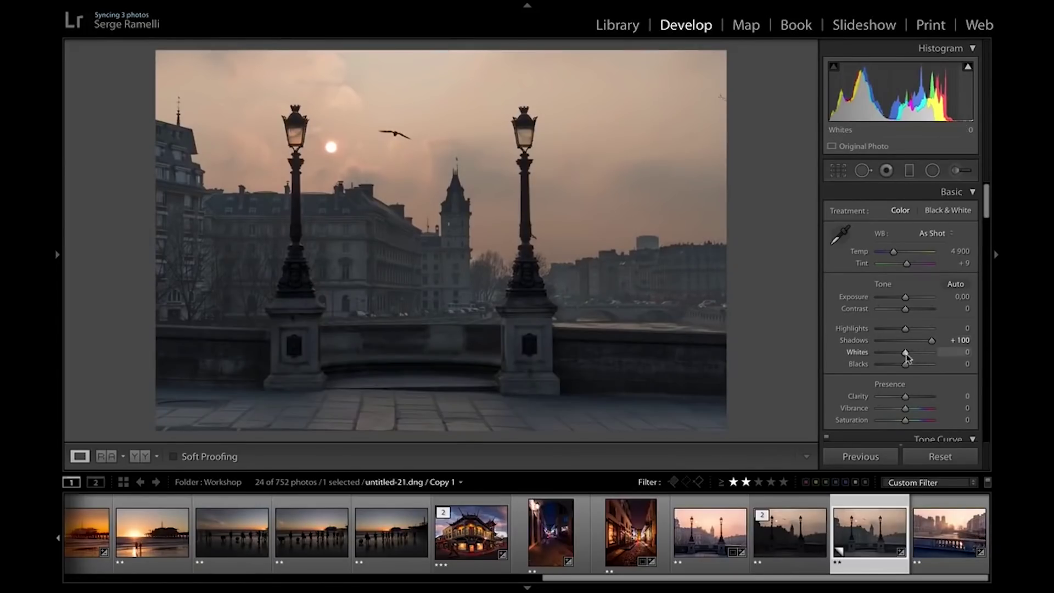
{"action": "left_click_drag", "start_coordinate": [905, 352], "coordinate": [914, 356]}
{"action": "key", "text": "alt"}
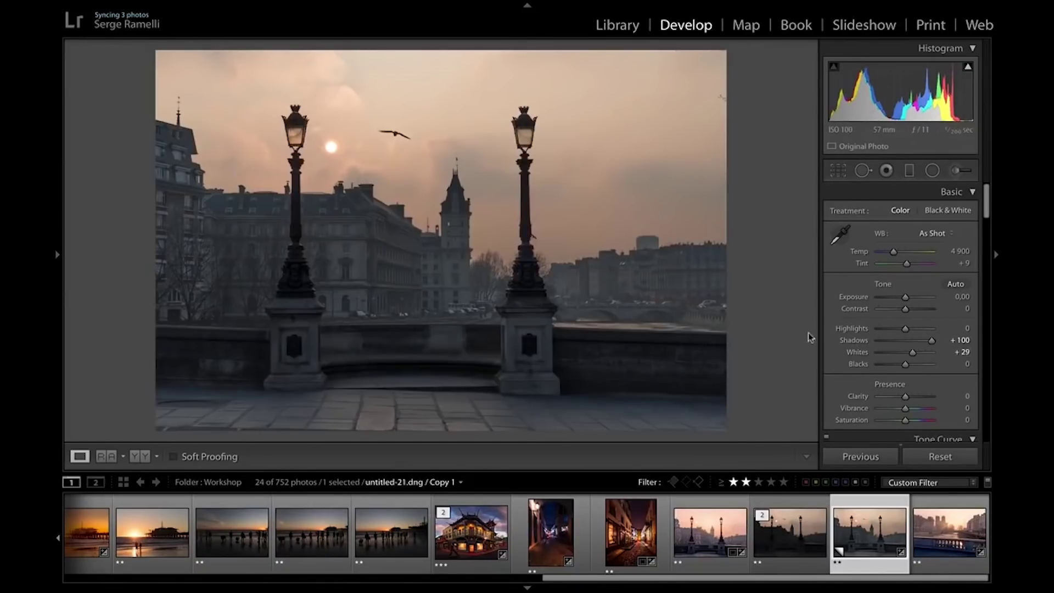
- Set Blacks to −23 with clipping preview, raise Exposure to +0.50, and select the Graduated Filter
{"action": "key", "text": "alt"}
{"action": "left_click_drag", "start_coordinate": [906, 364], "coordinate": [899, 366]}
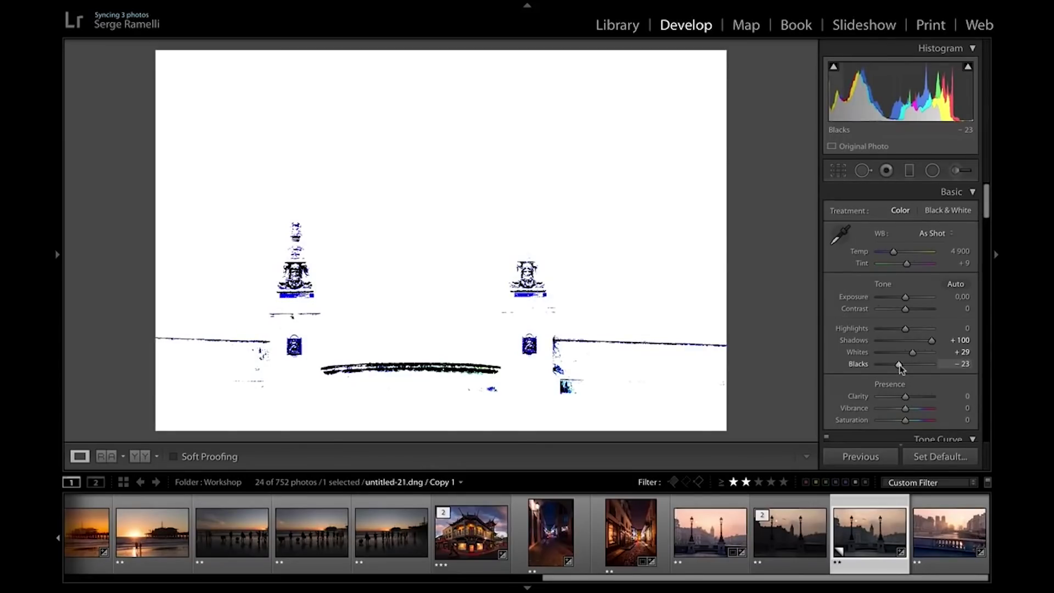
{"action": "left_click_drag", "start_coordinate": [899, 366], "coordinate": [900, 366]}
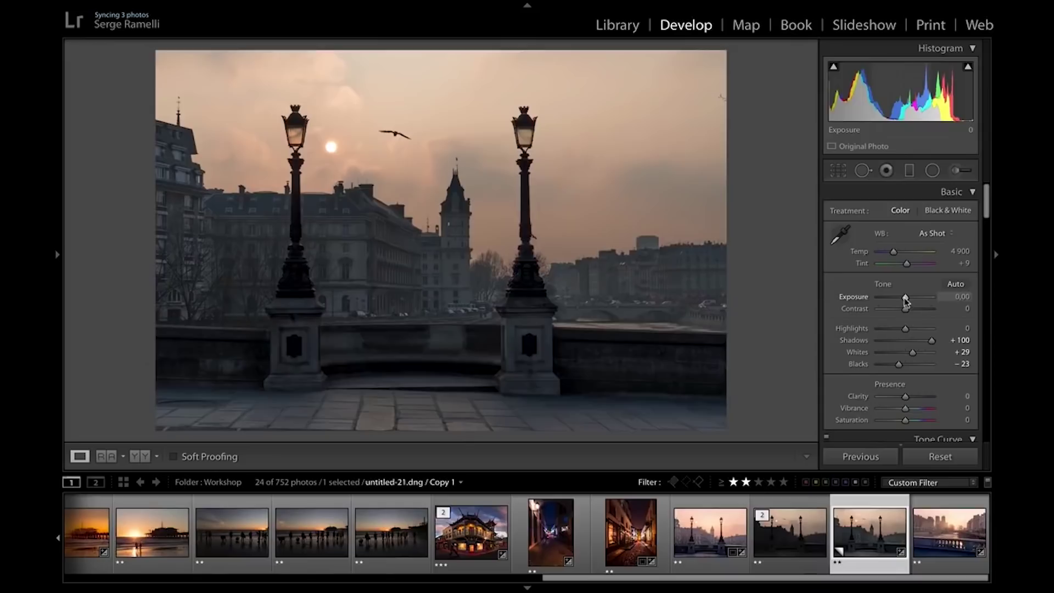
{"action": "left_click_drag", "start_coordinate": [905, 298], "coordinate": [908, 298]}
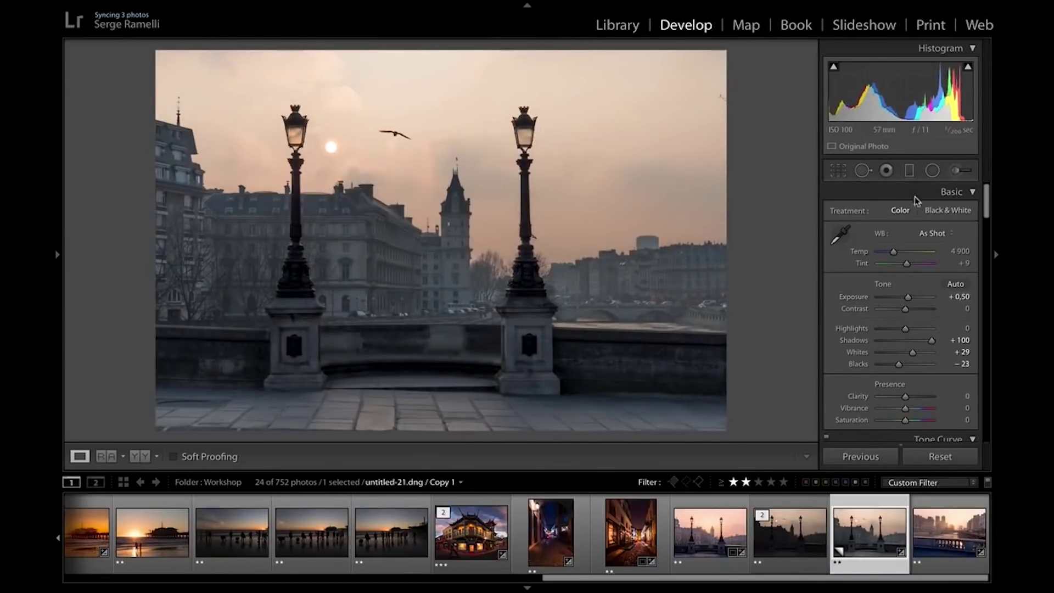
{"action": "left_click", "coordinate": [910, 172]}
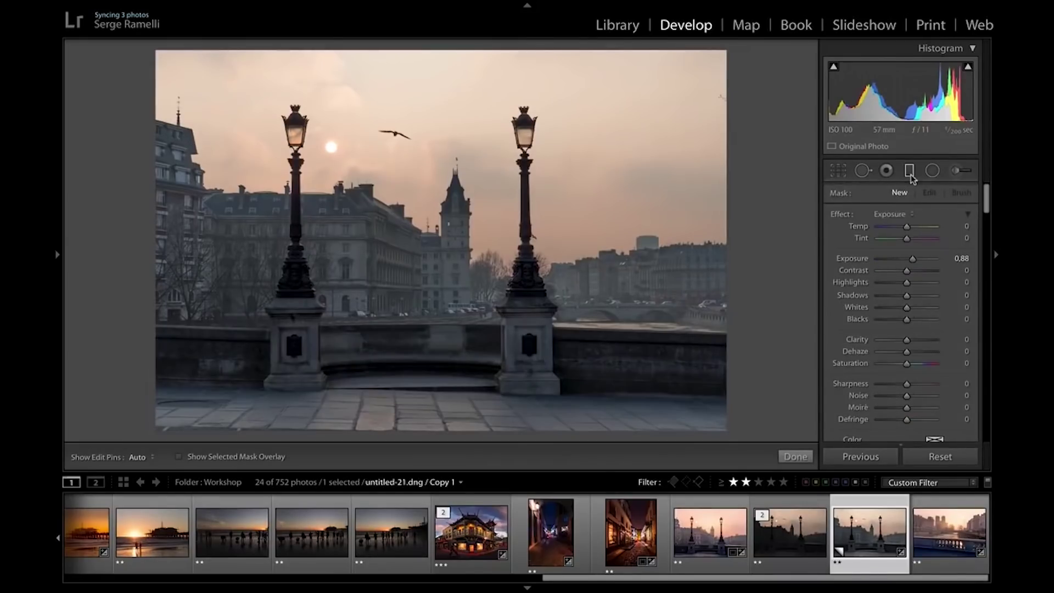
- Add an Exposure-effect graduated filter at −0.39, dragged down from the top of the sky
{"action": "left_click", "coordinate": [909, 218]}
{"action": "left_click", "coordinate": [872, 213]}
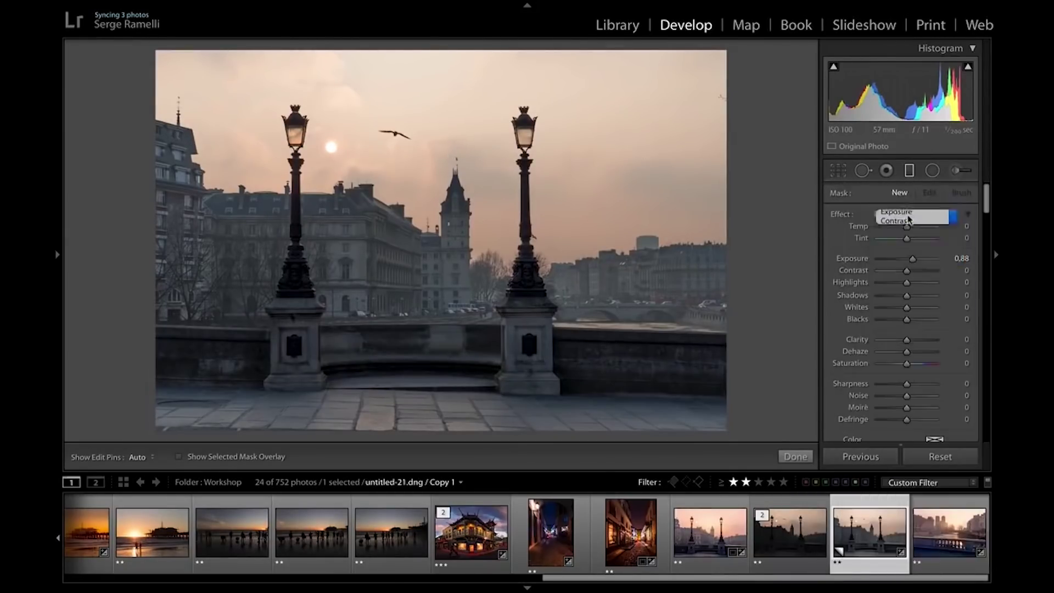
{"action": "left_click_drag", "start_coordinate": [906, 258], "coordinate": [910, 258]}
{"action": "left_click", "coordinate": [909, 216]}
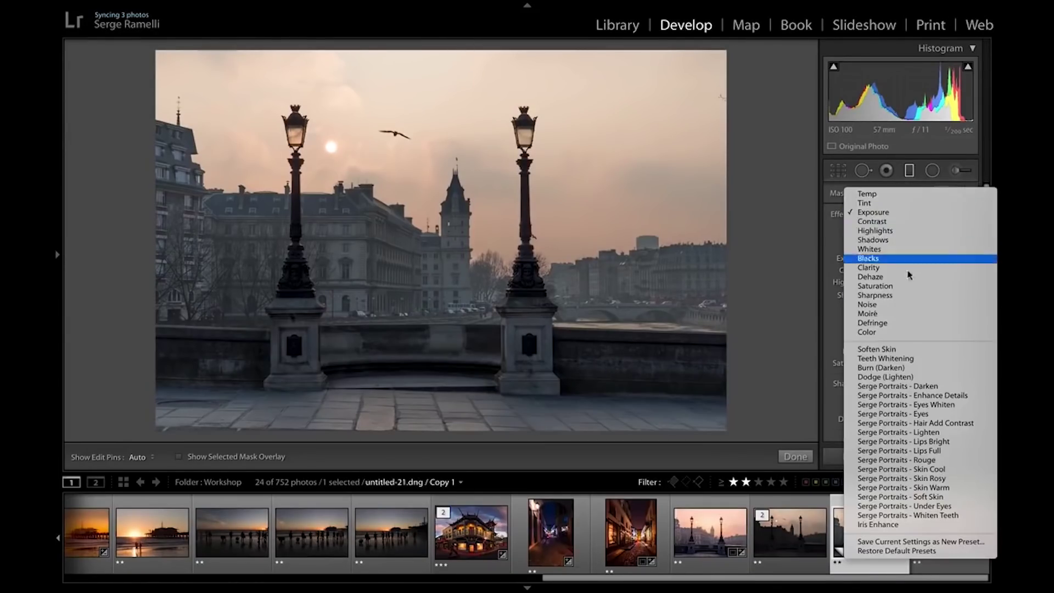
{"action": "left_click", "coordinate": [885, 240]}
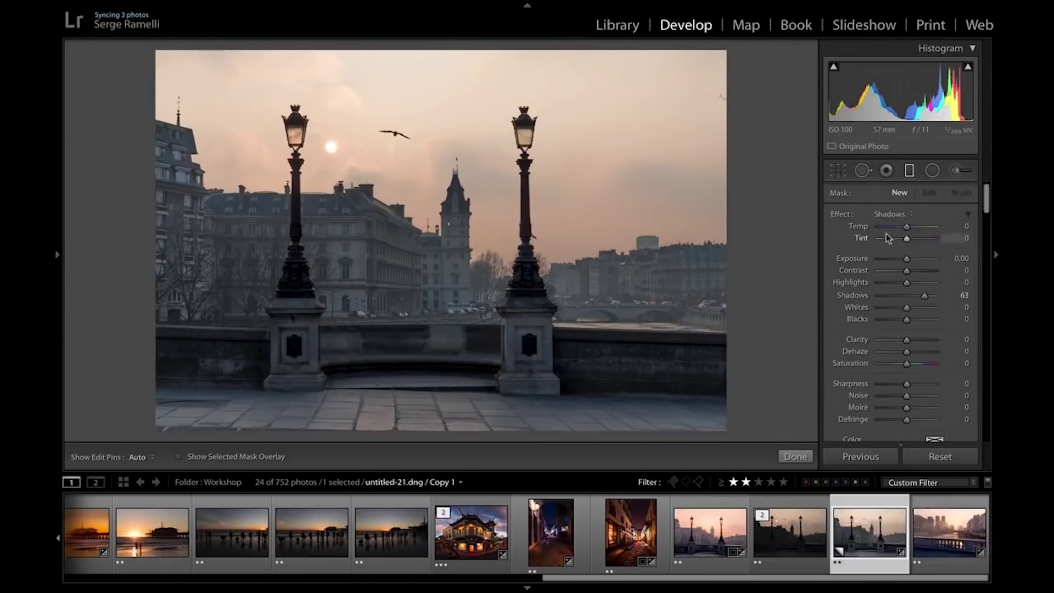
{"action": "left_click", "coordinate": [885, 214]}
{"action": "left_click", "coordinate": [883, 186]}
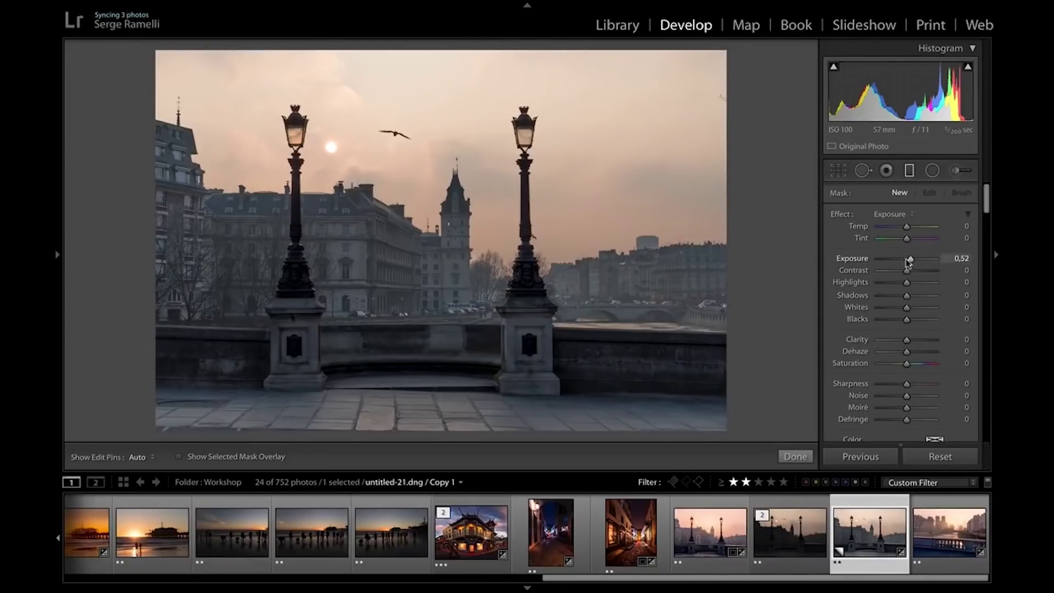
{"action": "left_click_drag", "start_coordinate": [912, 263], "coordinate": [904, 262]}
{"action": "left_click_drag", "start_coordinate": [572, 177], "coordinate": [572, 350]}
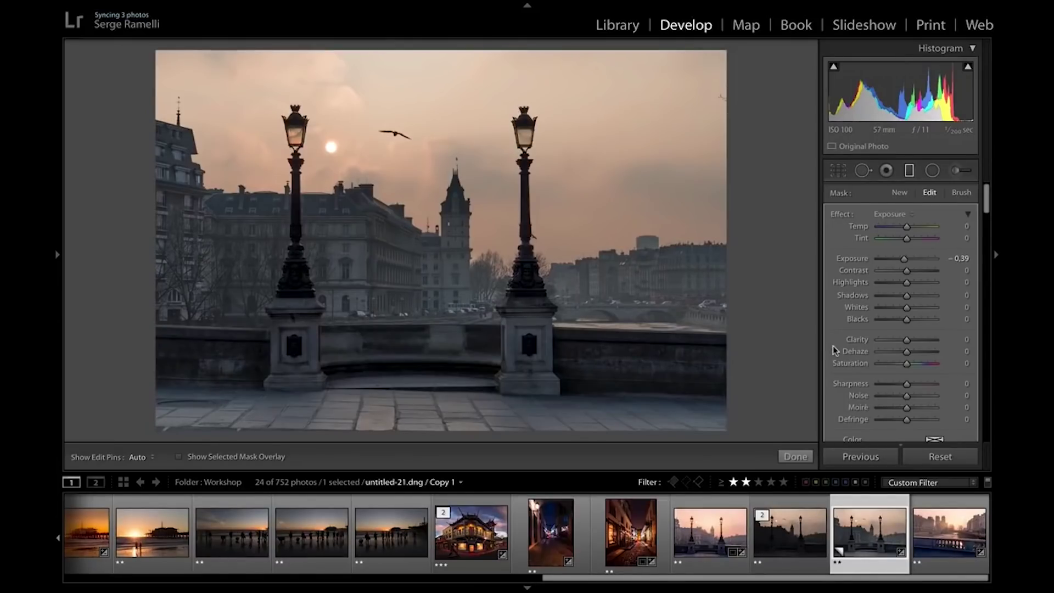
- Deepen the sky filter to Exposure −0.59 and Dehaze −28
{"action": "left_click_drag", "start_coordinate": [904, 258], "coordinate": [902, 261]}
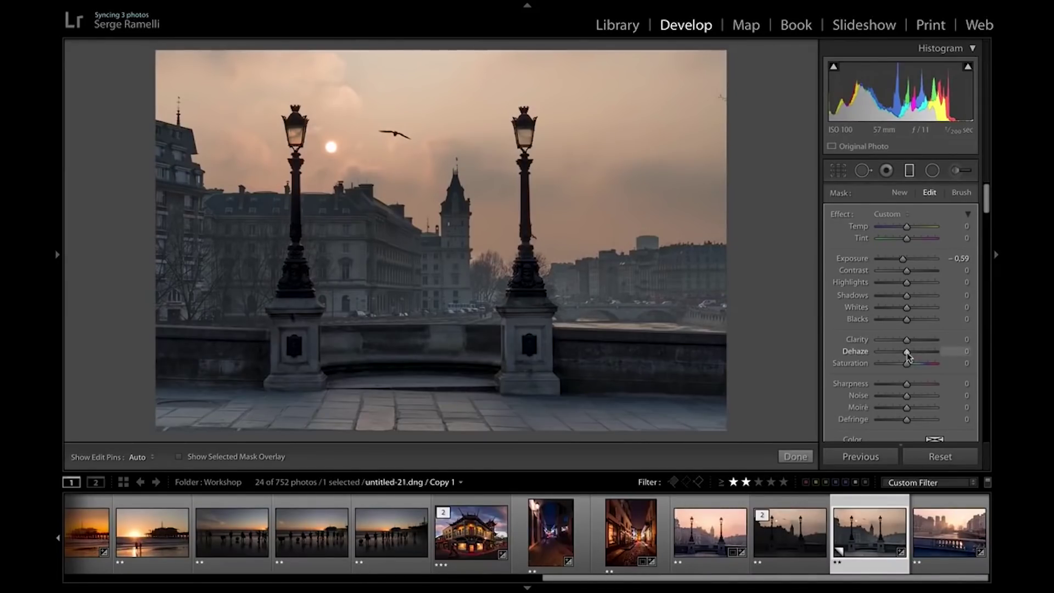
{"action": "mouse_move", "coordinate": [907, 356]}
{"action": "left_mouse_down"}
{"action": "mouse_move", "coordinate": [920, 354]}
{"action": "mouse_move", "coordinate": [898, 350]}
{"action": "left_mouse_up"}
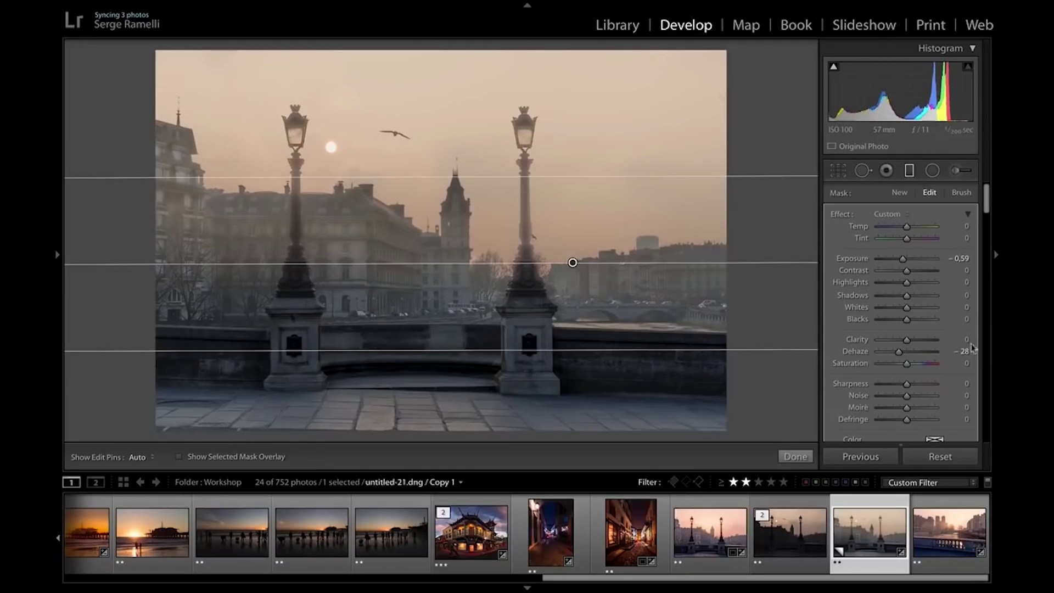
{"action": "scroll", "coordinate": [936, 339], "scroll_direction": "down", "scroll_amount": 5}
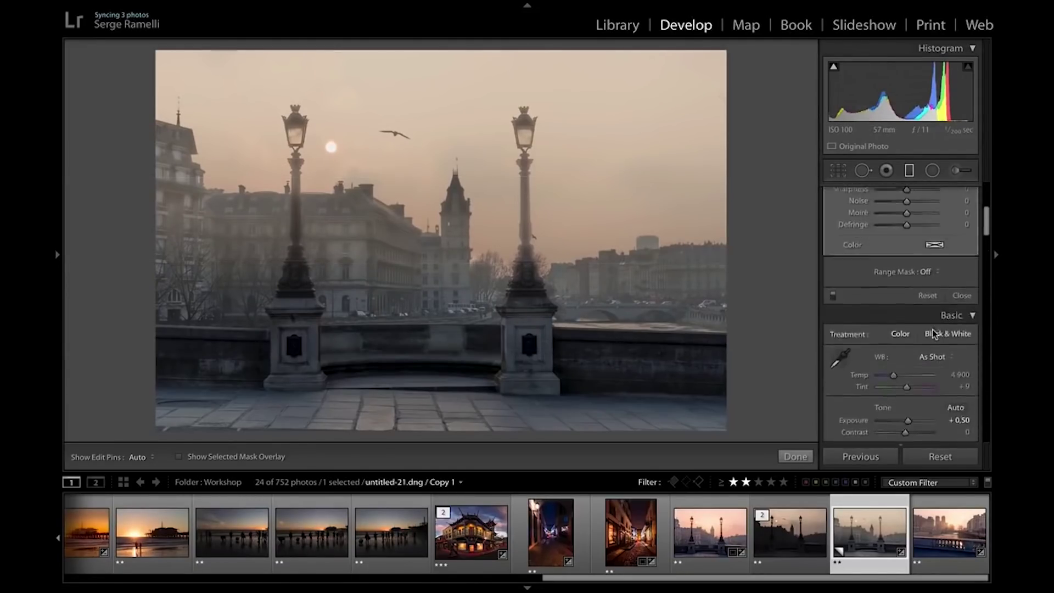
- Give the sky filter a Luminance range mask set to 55/100, previewing the mask
{"action": "left_click", "coordinate": [932, 328]}
{"action": "left_click", "coordinate": [941, 346]}
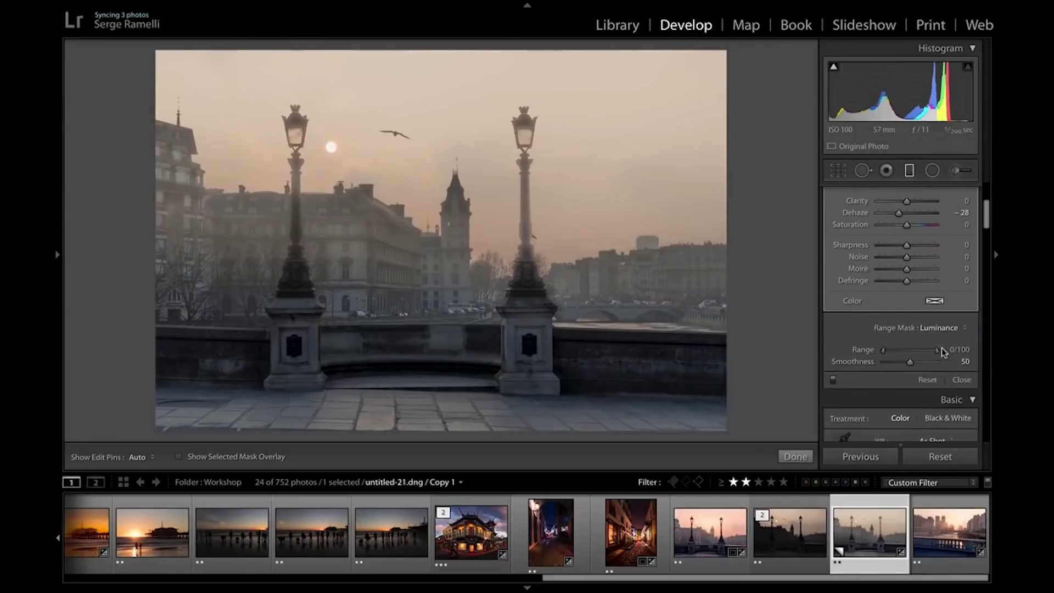
{"action": "key", "text": "alt"}
{"action": "left_click_drag", "start_coordinate": [882, 350], "coordinate": [901, 354]}
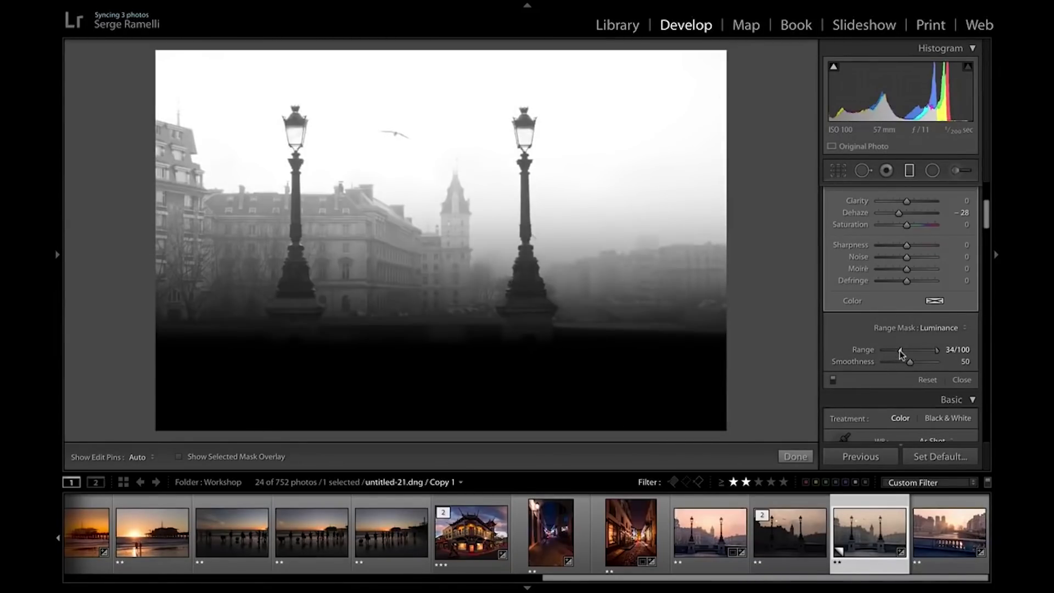
{"action": "left_click_drag", "start_coordinate": [901, 354], "coordinate": [898, 354]}
{"action": "left_click_drag", "start_coordinate": [899, 355], "coordinate": [911, 356]}
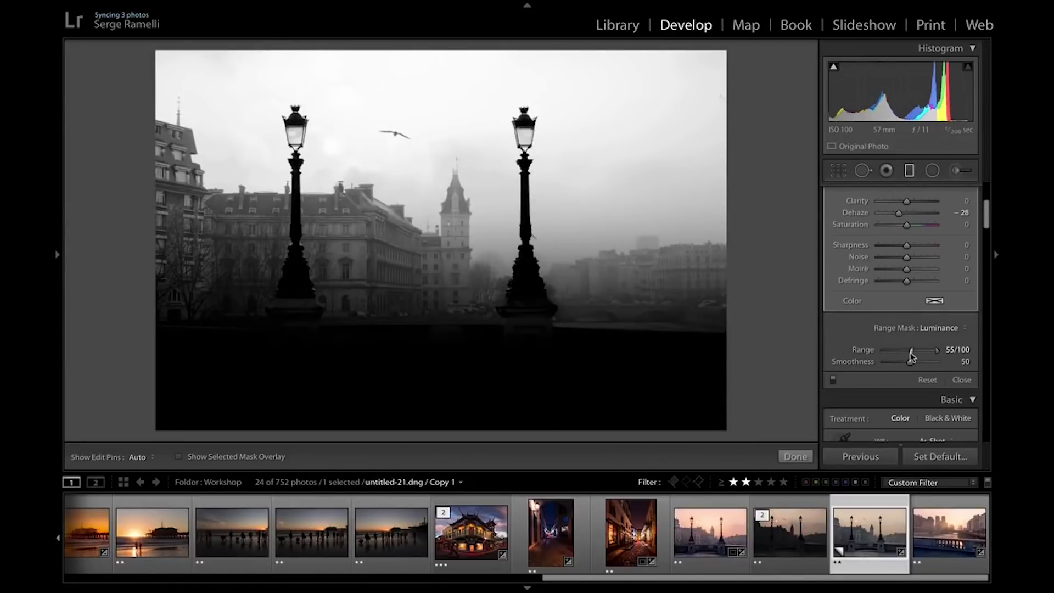
{"action": "left_click_drag", "start_coordinate": [911, 356], "coordinate": [912, 356]}
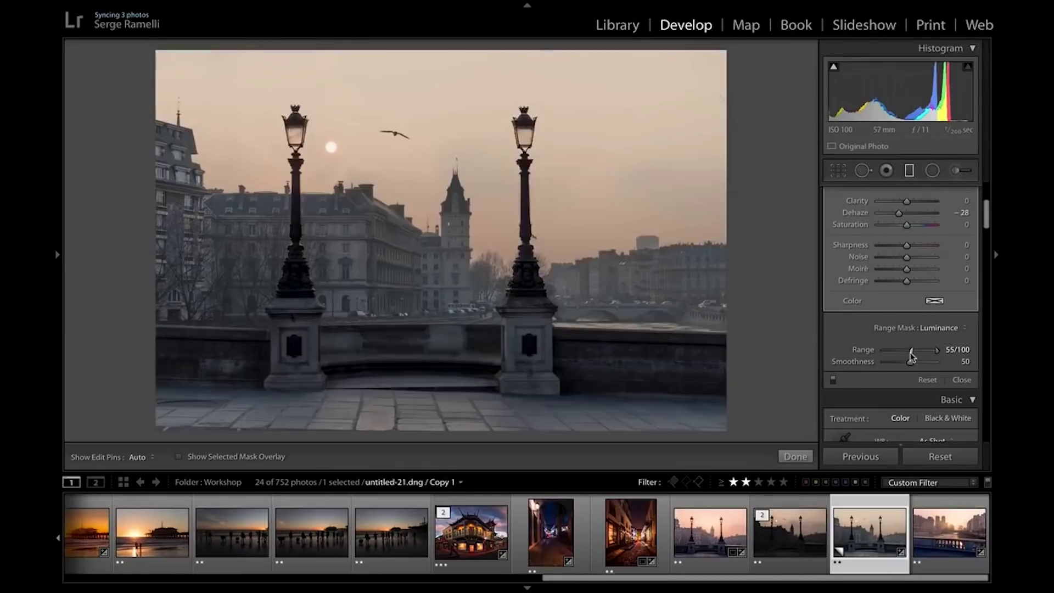
- Toggle the sky filter off and on to compare, then push its Dehaze to −58
{"action": "left_click", "coordinate": [832, 380]}
{"action": "left_click", "coordinate": [832, 380]}
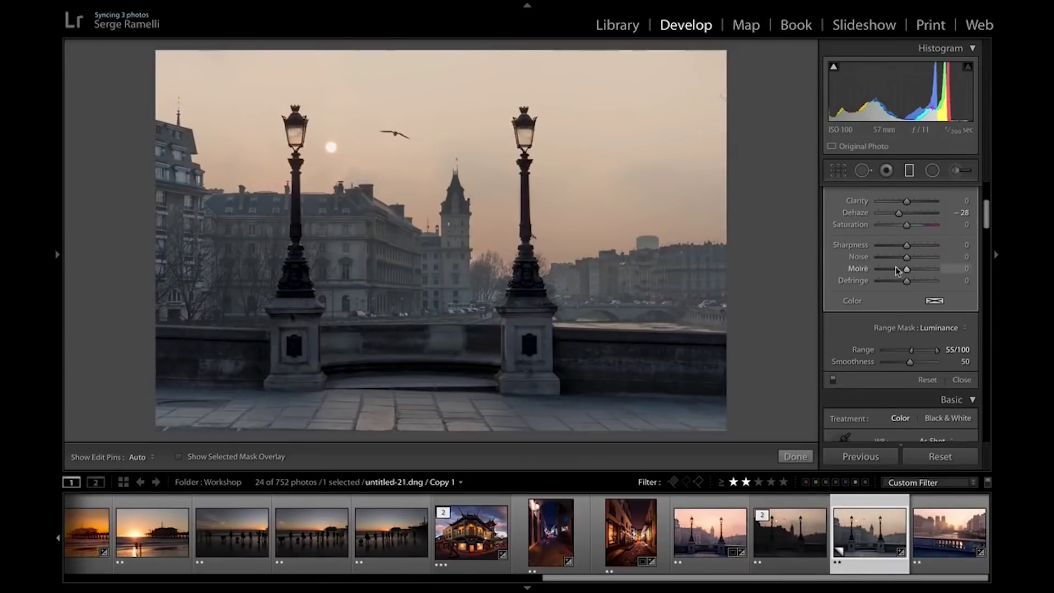
{"action": "scroll", "coordinate": [896, 268], "scroll_direction": "up", "scroll_amount": 5}
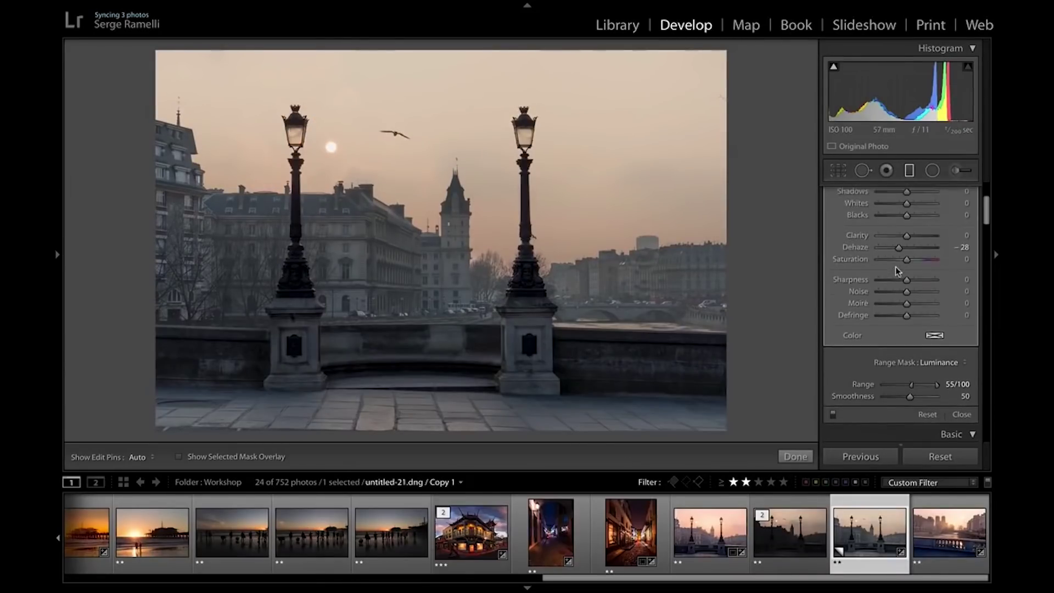
{"action": "left_click_drag", "start_coordinate": [899, 352], "coordinate": [891, 354]}
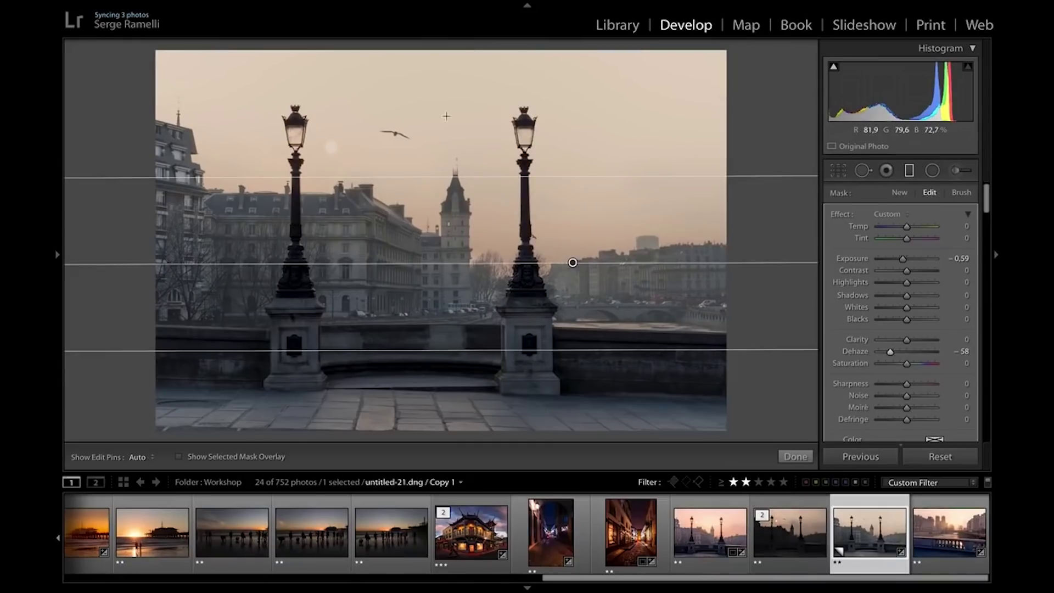
- Add another Exposure-effect graduated filter, darkening to about −1 and raising Dehaze to about 25
{"action": "left_click", "coordinate": [900, 193]}
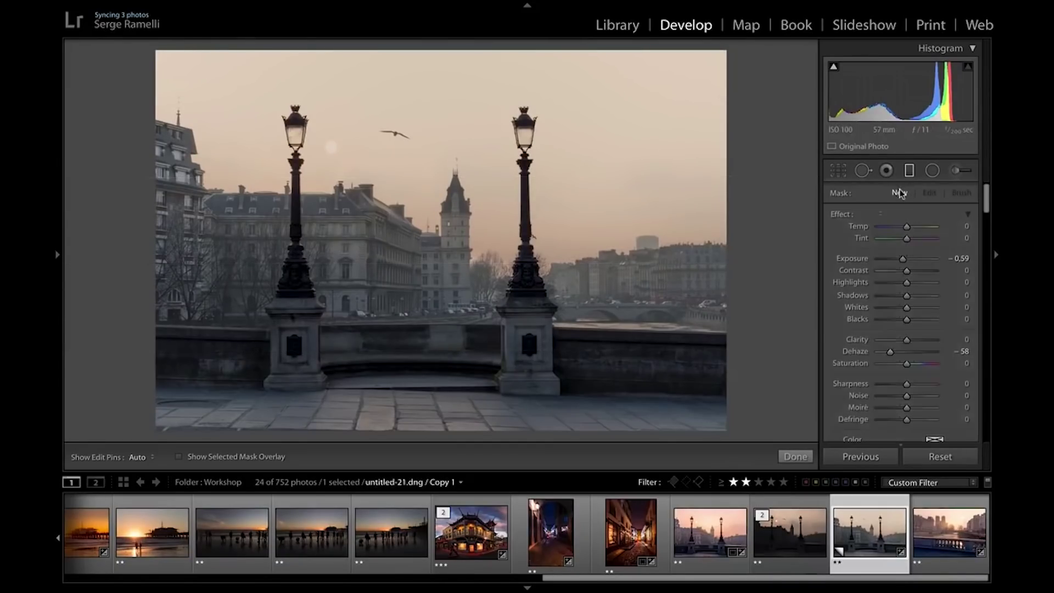
{"action": "left_click_drag", "start_coordinate": [437, 125], "coordinate": [439, 286]}
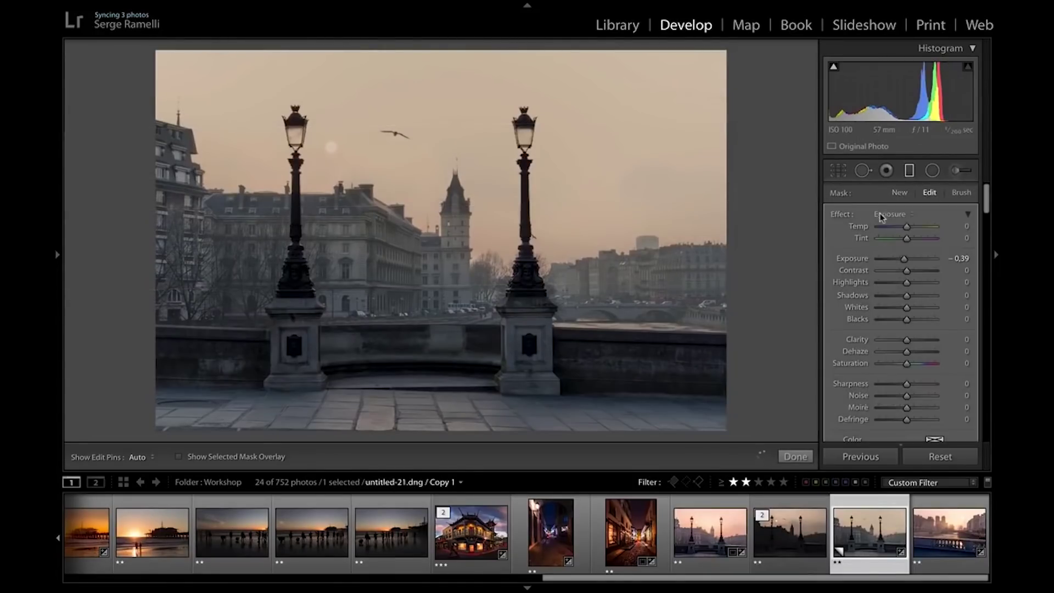
{"action": "left_click", "coordinate": [881, 213]}
{"action": "left_click", "coordinate": [879, 222]}
{"action": "left_click", "coordinate": [901, 213]}
{"action": "left_click", "coordinate": [873, 203]}
{"action": "left_click_drag", "start_coordinate": [906, 258], "coordinate": [899, 260]}
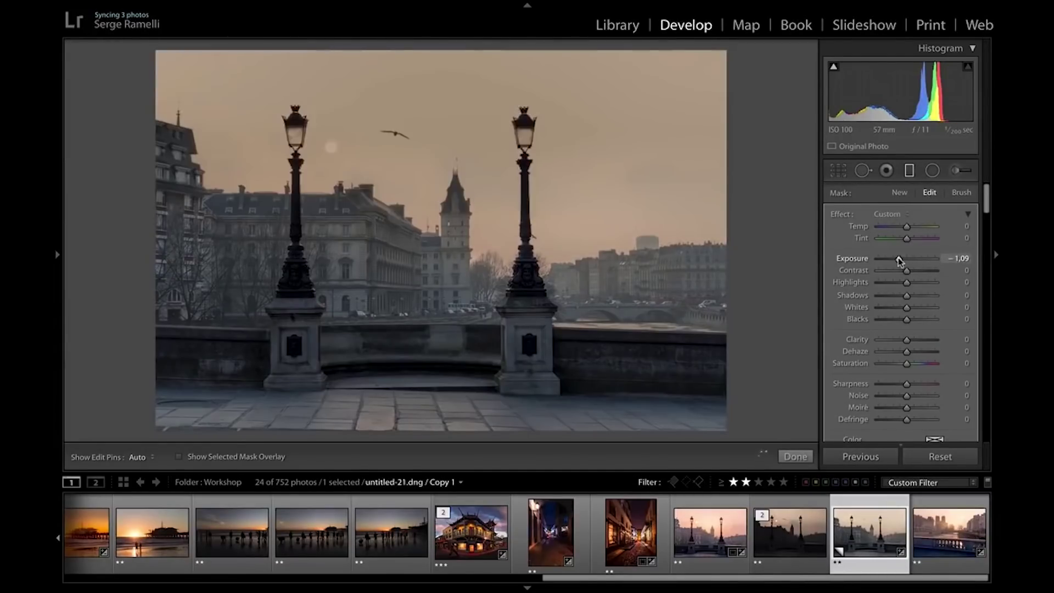
{"action": "left_click_drag", "start_coordinate": [906, 351], "coordinate": [916, 352]}
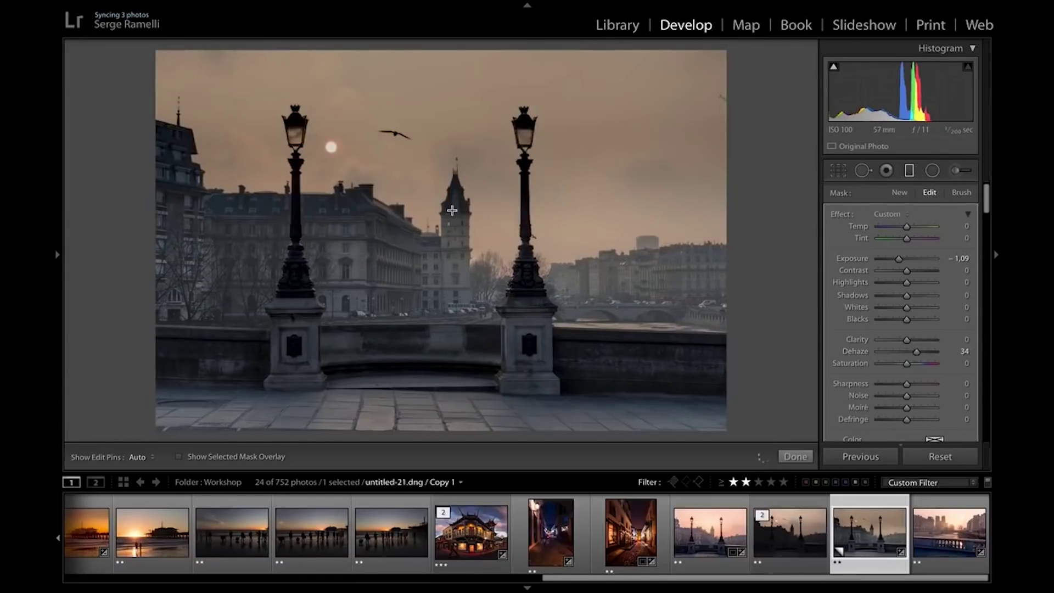
- Move the sky filter higher and drag a new graduated filter up over the foreground
{"action": "mouse_move", "coordinate": [441, 205]}
{"action": "left_click_drag", "start_coordinate": [439, 204], "coordinate": [428, 102]}
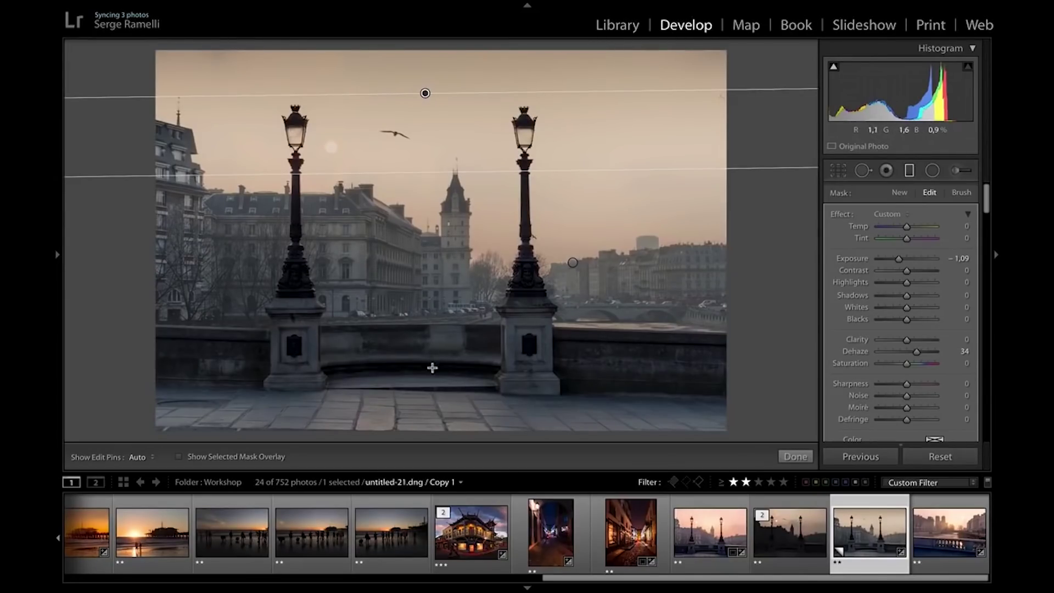
{"action": "left_click_drag", "start_coordinate": [431, 375], "coordinate": [430, 247]}
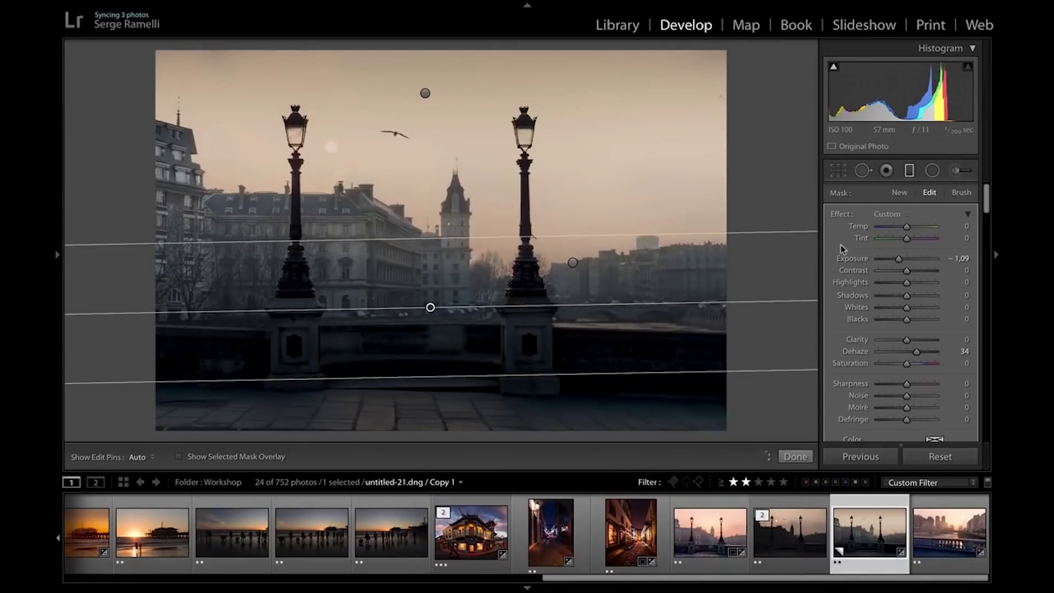
{"action": "left_click", "coordinate": [888, 214]}
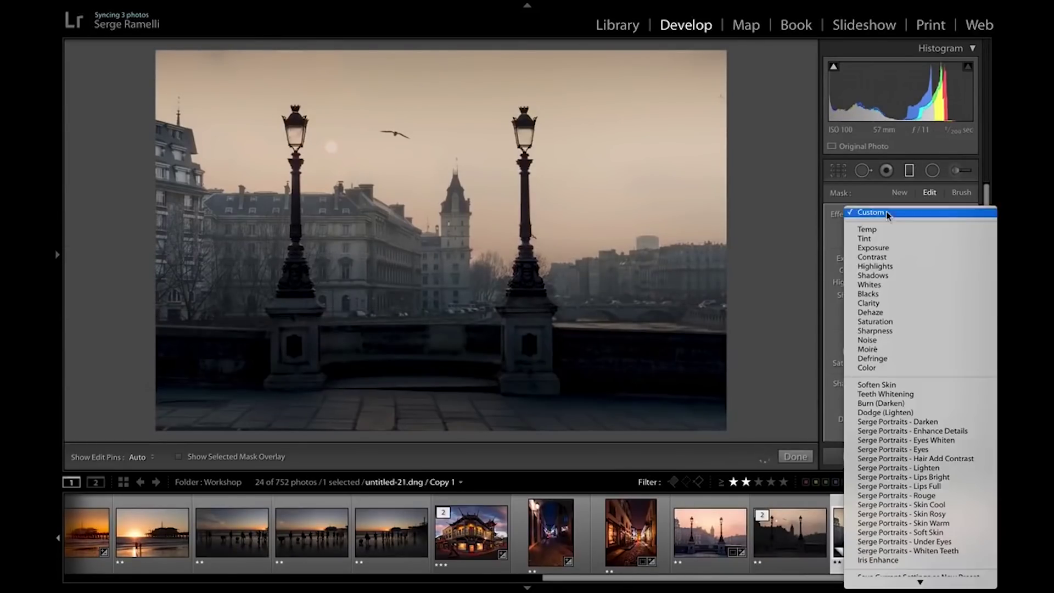
- Set the lower filter to Exposure −0.16 and Dehaze +27 over the bridge wall, then finish
{"action": "left_click", "coordinate": [890, 248]}
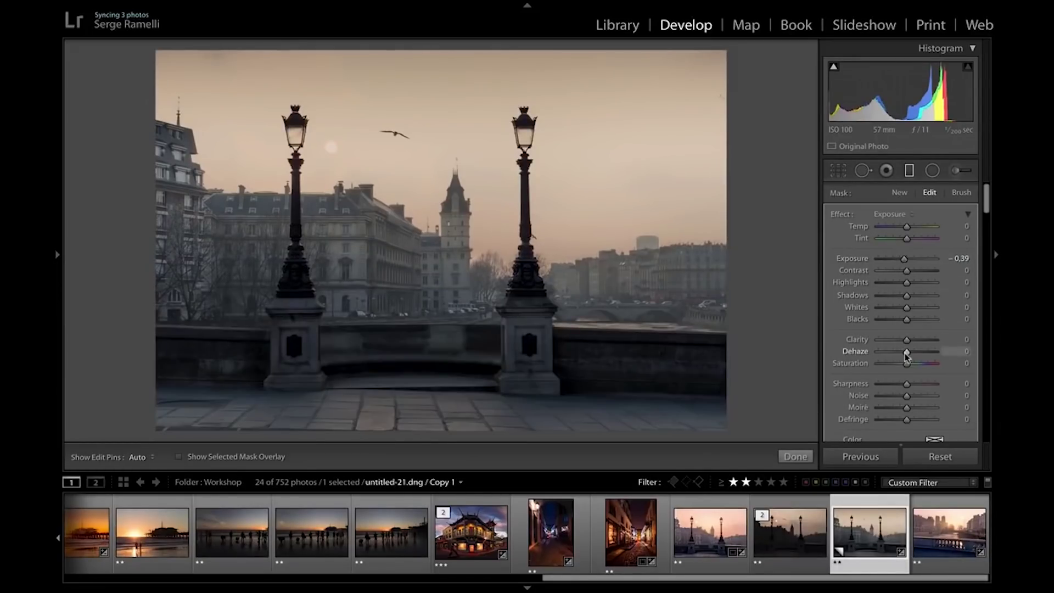
{"action": "left_click_drag", "start_coordinate": [908, 354], "coordinate": [914, 356]}
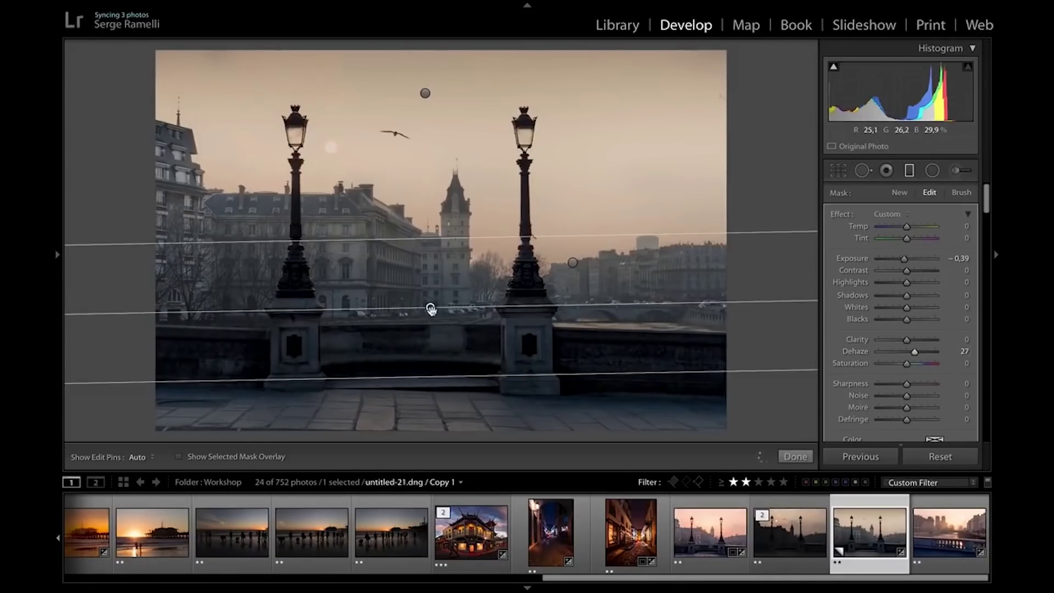
{"action": "left_click_drag", "start_coordinate": [431, 307], "coordinate": [433, 336]}
{"action": "left_click_drag", "start_coordinate": [904, 262], "coordinate": [904, 265]}
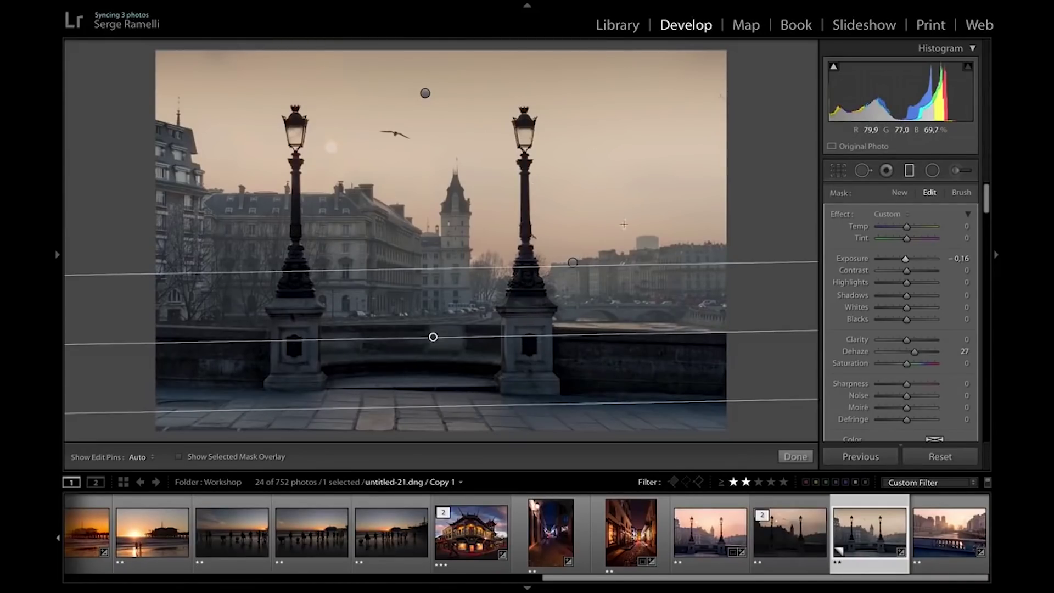
{"action": "left_click", "coordinate": [795, 456]}
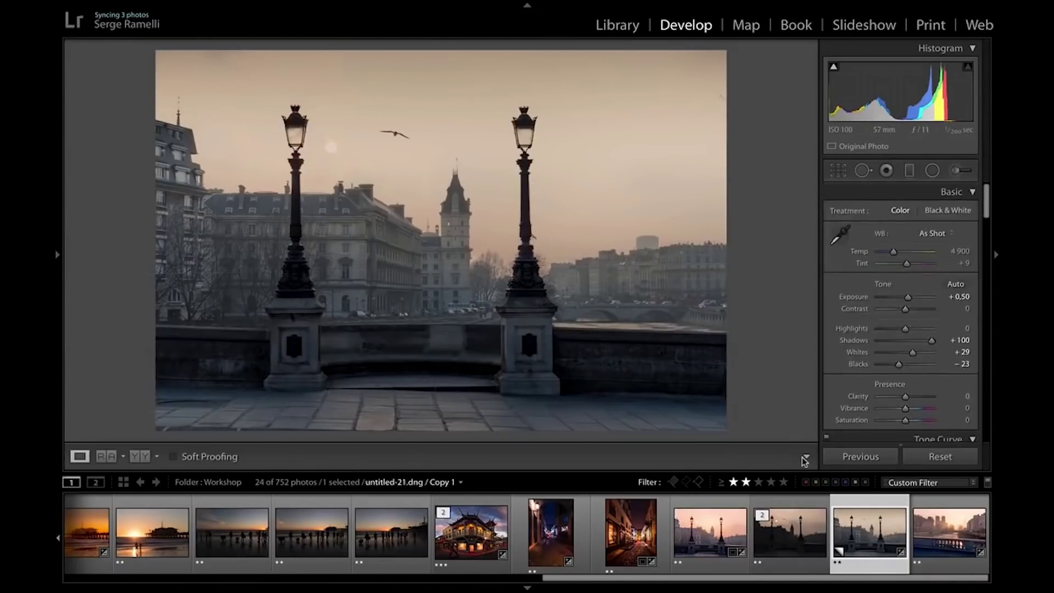
- Set Vibrance +49 and Tint +21, check building detail zoomed in, then raise Exposure to +0.90 and Contrast to +37
{"action": "mouse_move", "coordinate": [906, 411]}
{"action": "left_mouse_down"}
{"action": "mouse_move", "coordinate": [920, 410]}
{"action": "mouse_move", "coordinate": [909, 422]}
{"action": "left_mouse_up"}
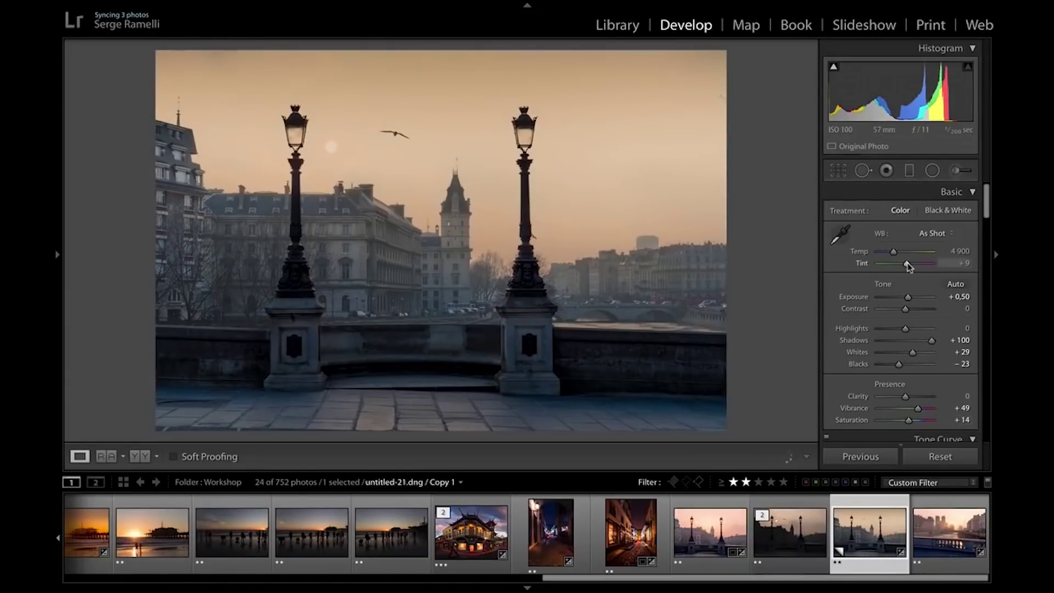
{"action": "left_click_drag", "start_coordinate": [911, 265], "coordinate": [909, 265]}
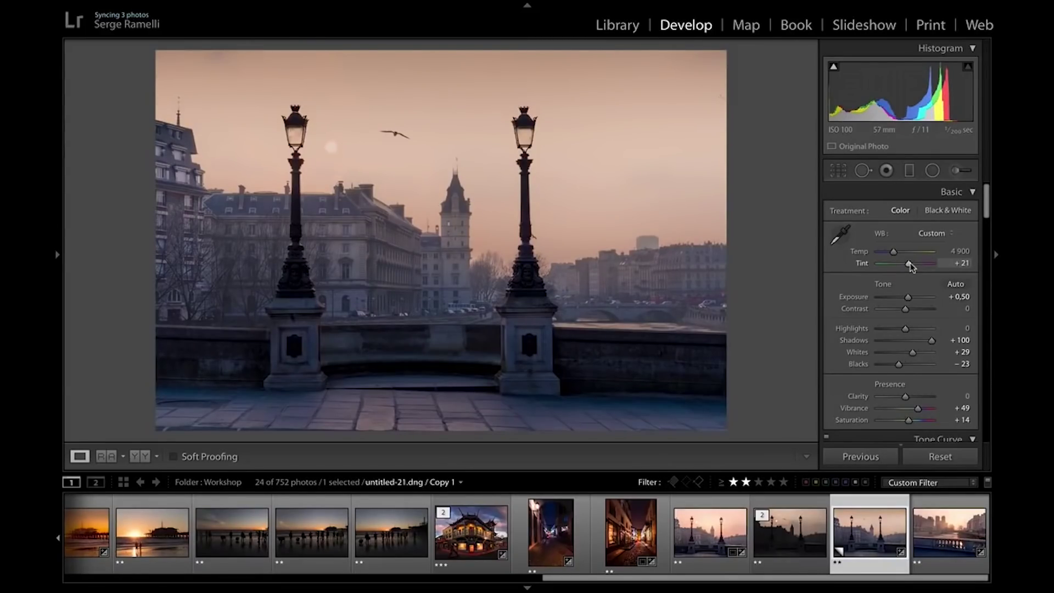
{"action": "left_click", "coordinate": [357, 269]}
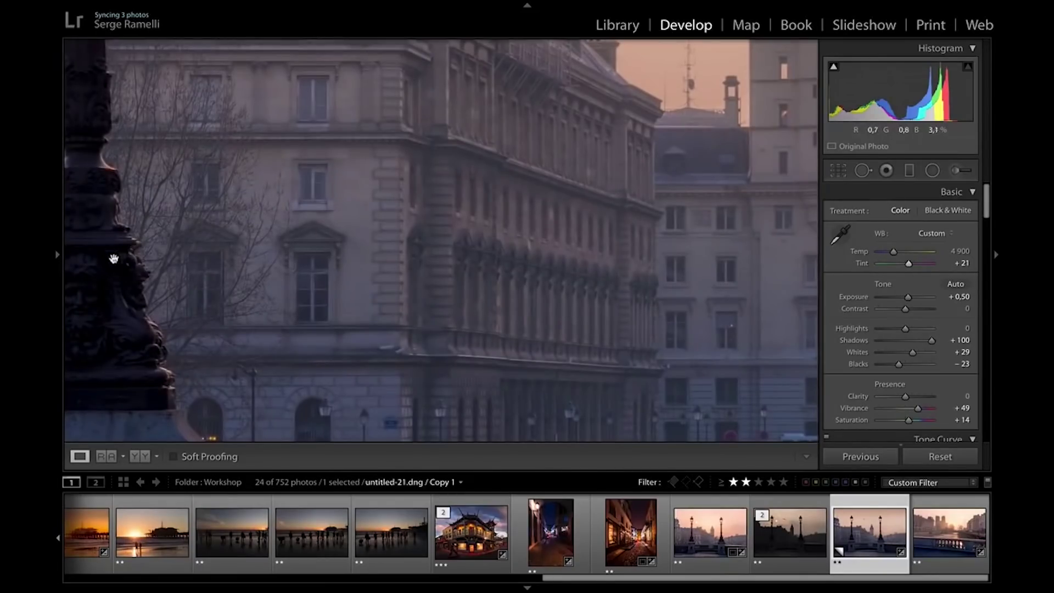
{"action": "scroll", "coordinate": [146, 251], "scroll_direction": "up", "scroll_amount": 1}
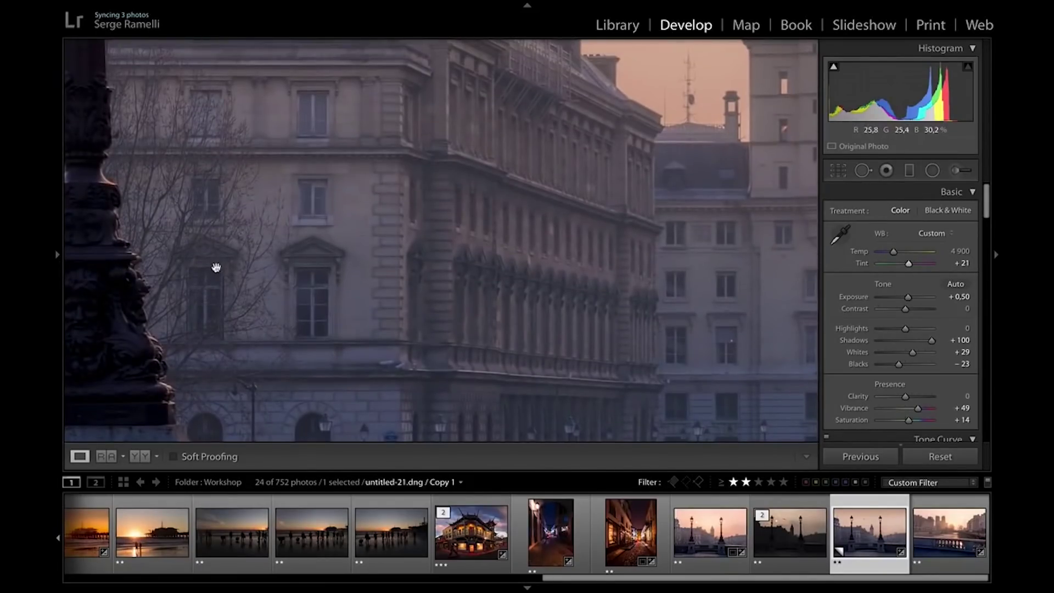
{"action": "left_click", "coordinate": [295, 275]}
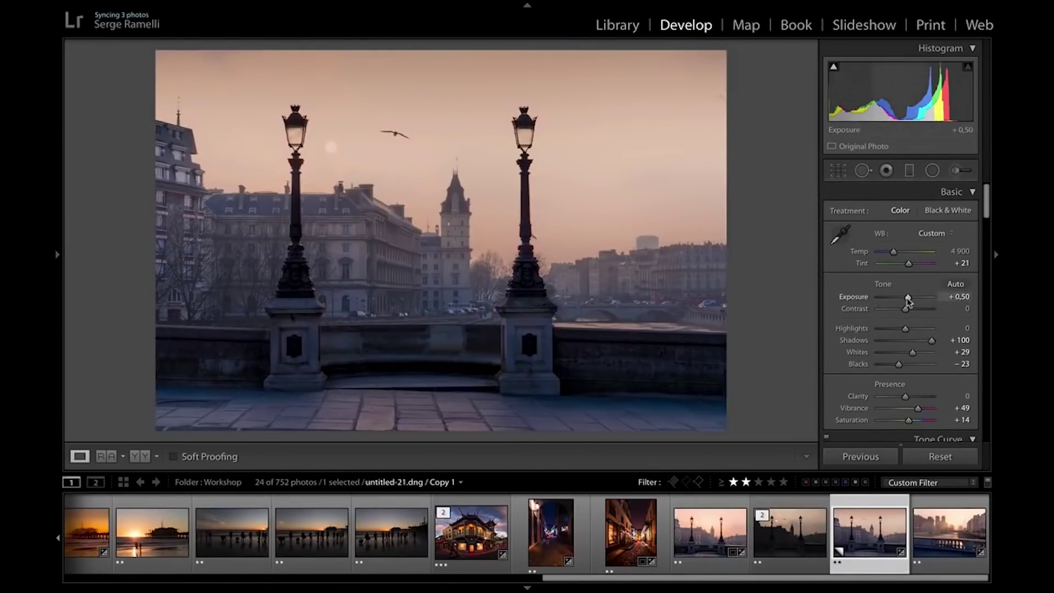
{"action": "left_click_drag", "start_coordinate": [908, 299], "coordinate": [917, 313]}
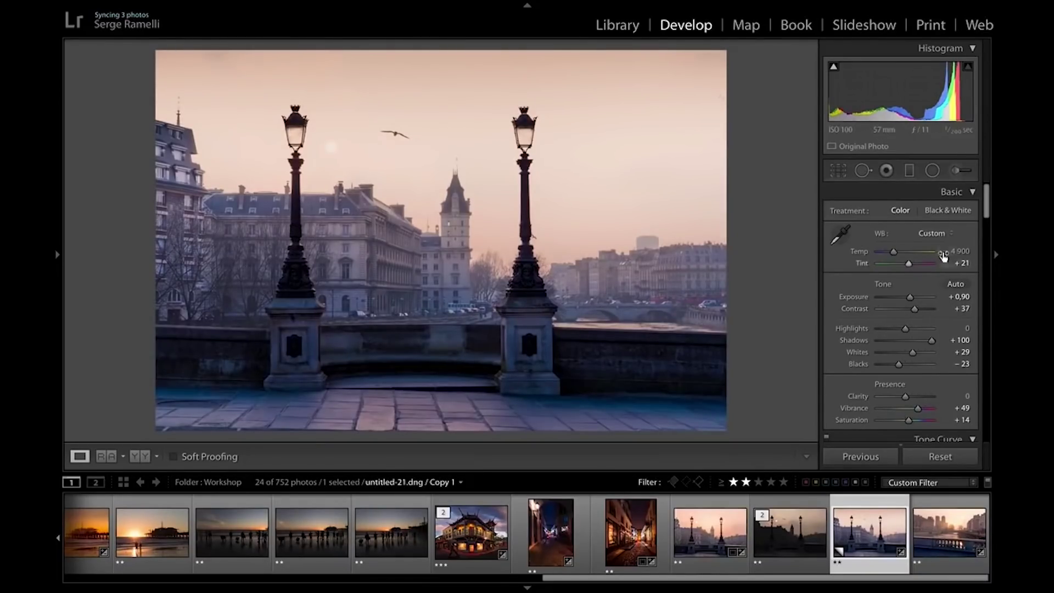
- With the HSL Saturation targeted tool, cut Purple −28 and Magenta −8, boost Orange +31 and Yellow +6
{"action": "scroll", "coordinate": [903, 304], "scroll_direction": "down", "scroll_amount": 5}
{"action": "scroll", "coordinate": [900, 307], "scroll_direction": "down", "scroll_amount": 3}
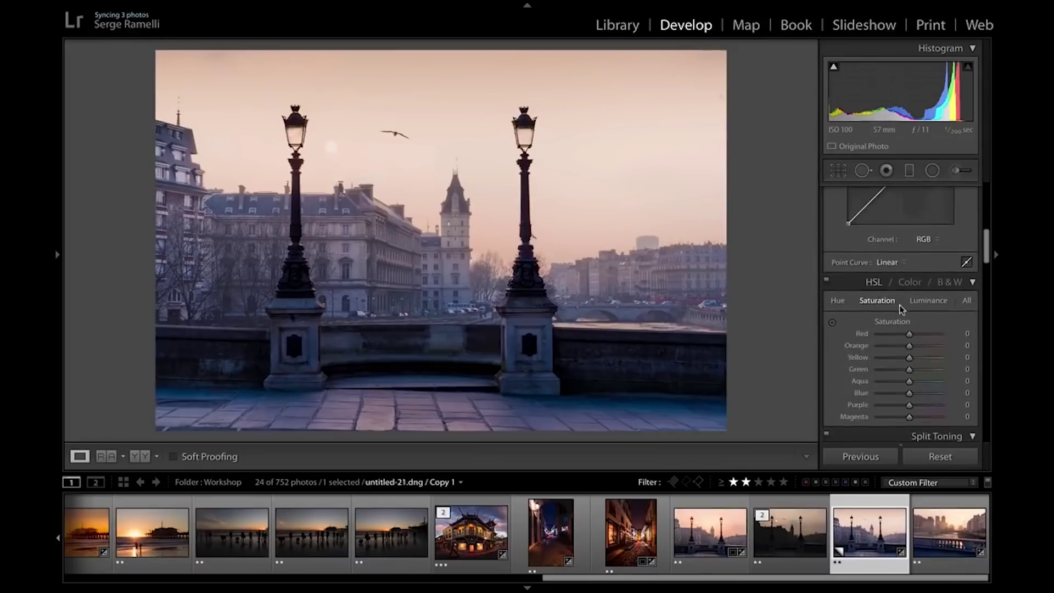
{"action": "left_click", "coordinate": [832, 321]}
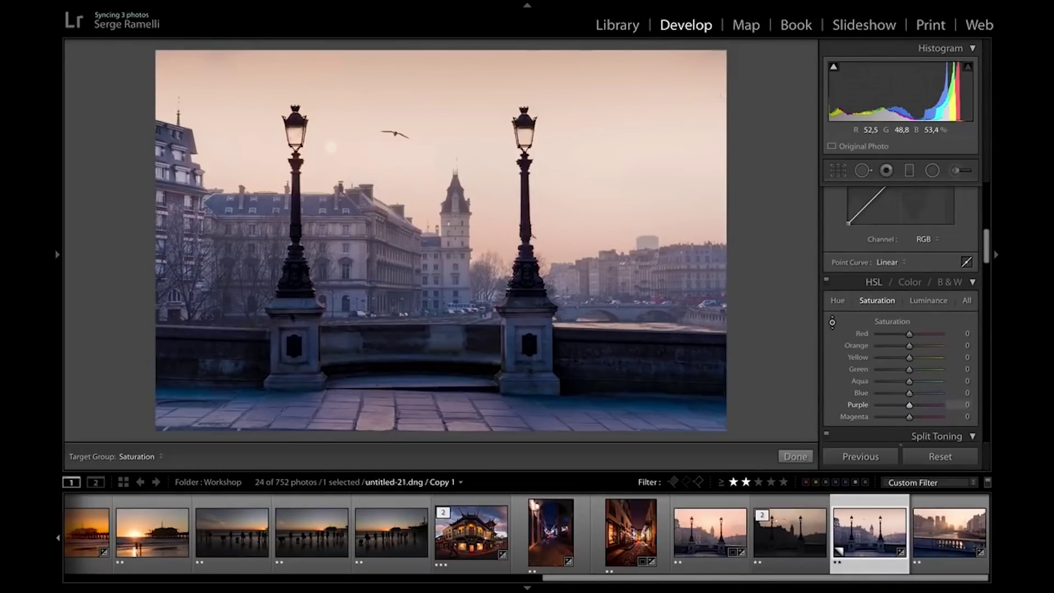
{"action": "left_click_drag", "start_coordinate": [417, 409], "coordinate": [417, 423]}
{"action": "mouse_move", "coordinate": [584, 206]}
{"action": "left_mouse_down"}
{"action": "mouse_move", "coordinate": [584, 181]}
{"action": "mouse_move", "coordinate": [588, 217]}
{"action": "left_mouse_up"}
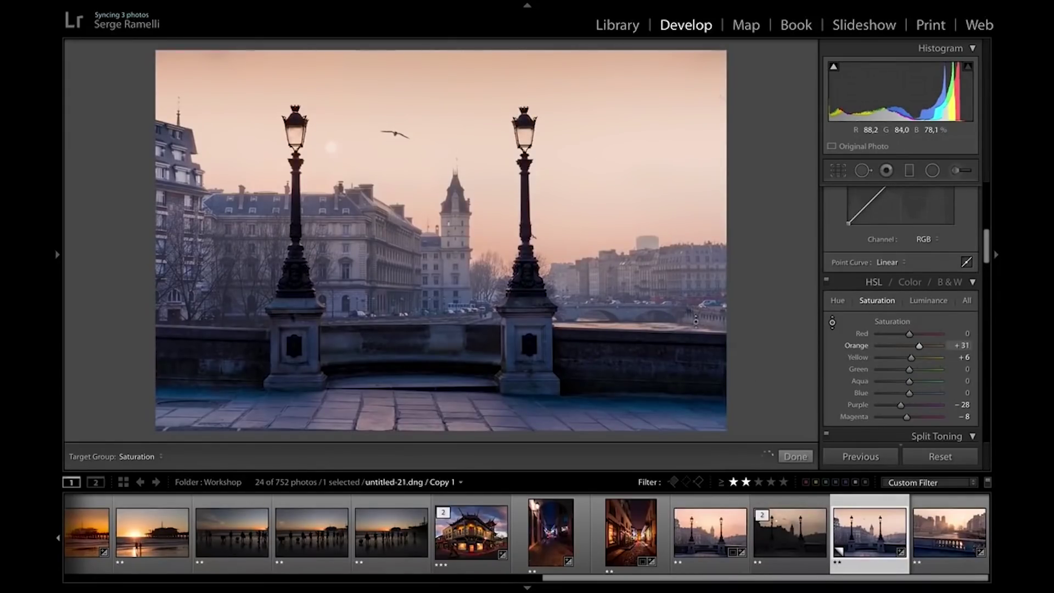
{"action": "left_click", "coordinate": [797, 456]}
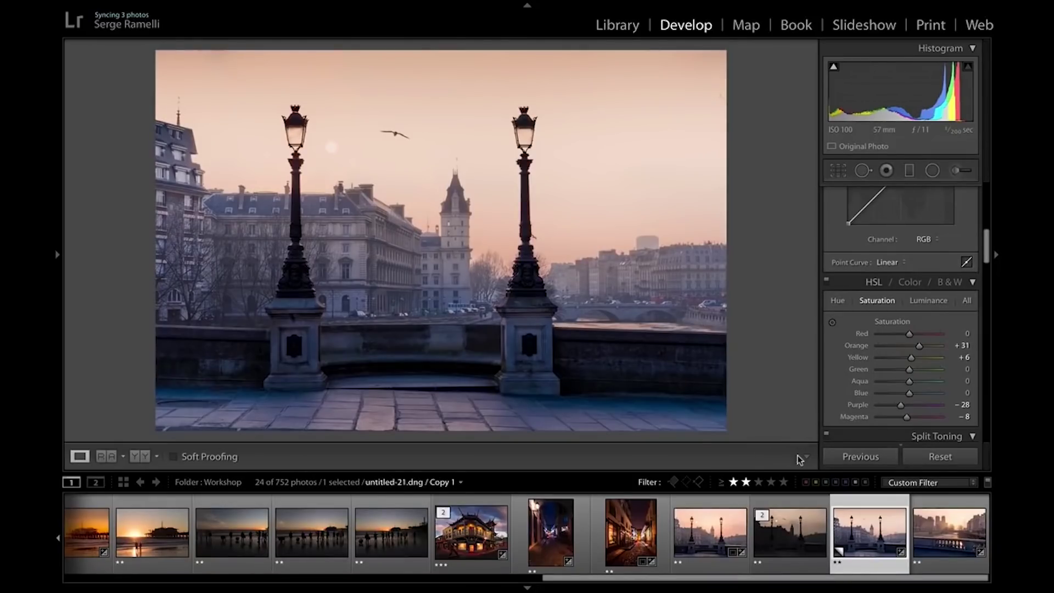
- Set Vibrance to +56 and Saturation to +30, and warm Temp to 5280
{"action": "scroll", "coordinate": [891, 344], "scroll_direction": "up", "scroll_amount": 5}
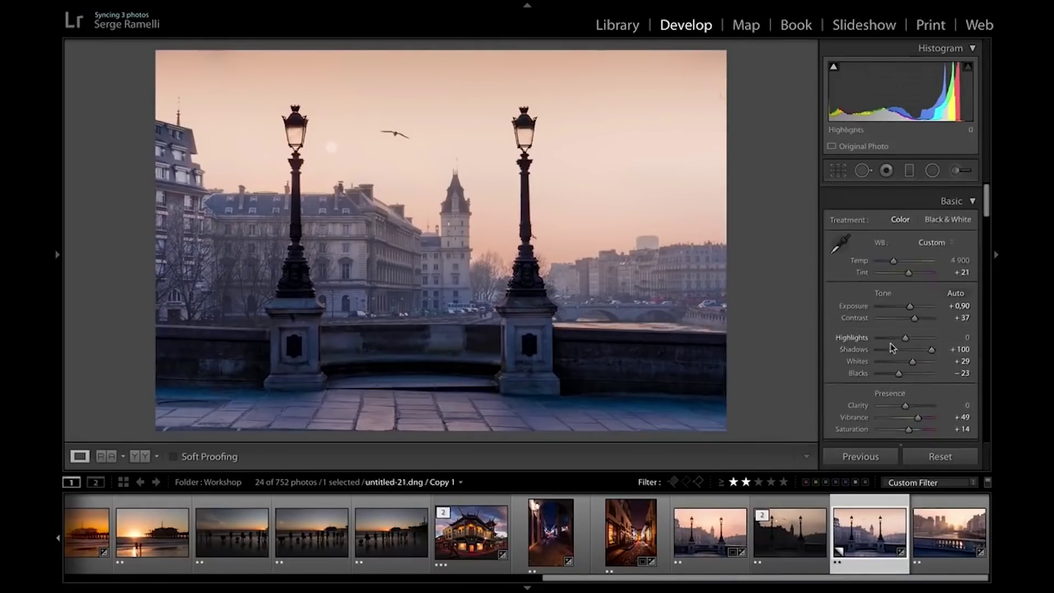
{"action": "left_click_drag", "start_coordinate": [920, 409], "coordinate": [914, 422]}
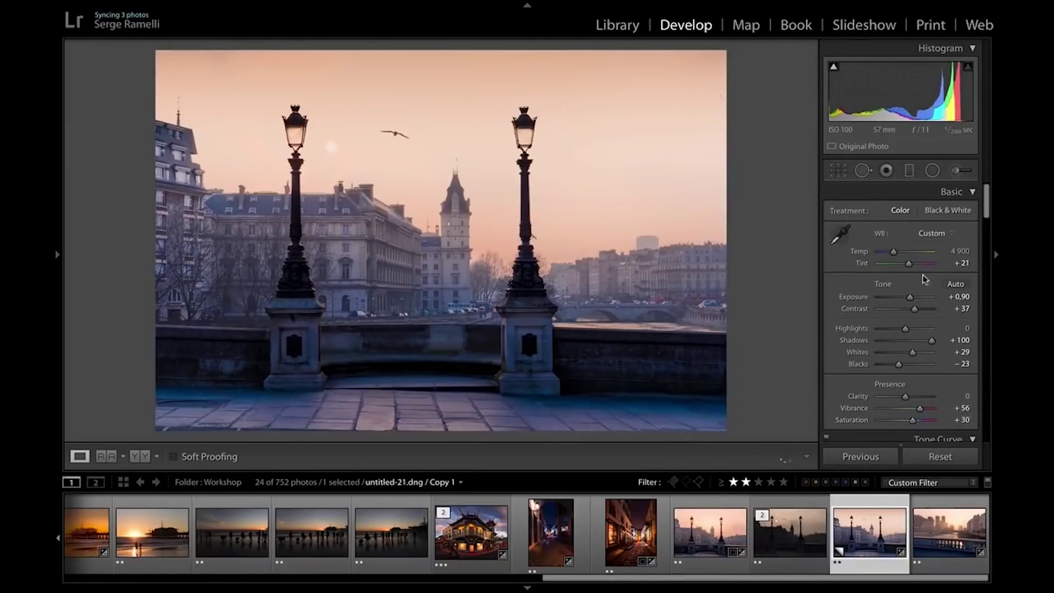
{"action": "left_click_drag", "start_coordinate": [893, 252], "coordinate": [898, 255]}
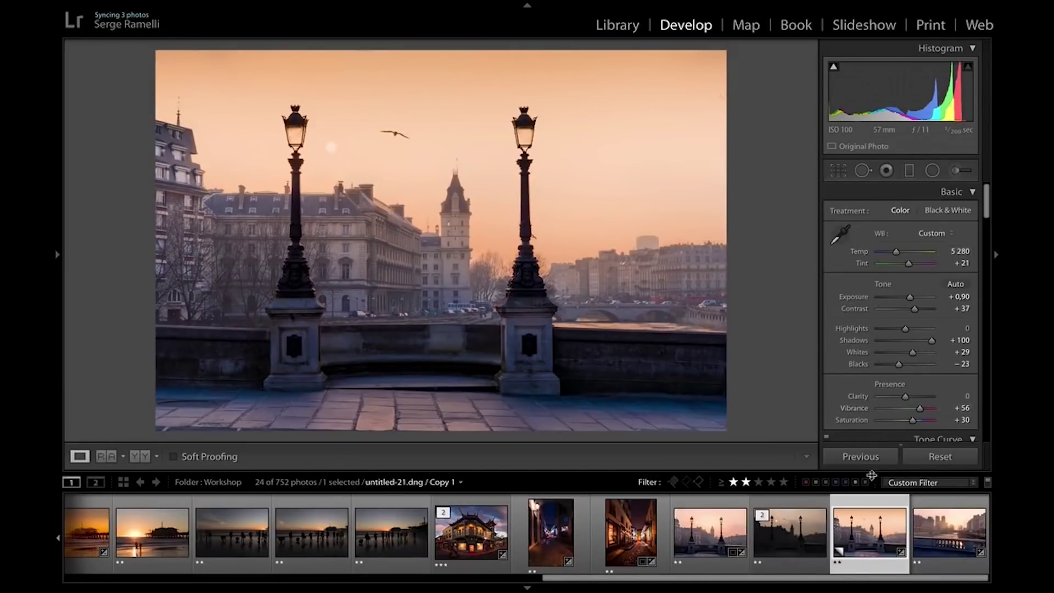
- Create a virtual copy reset to the original, then warm Copy 1's Temp to 5734
{"action": "right_click", "coordinate": [870, 527]}
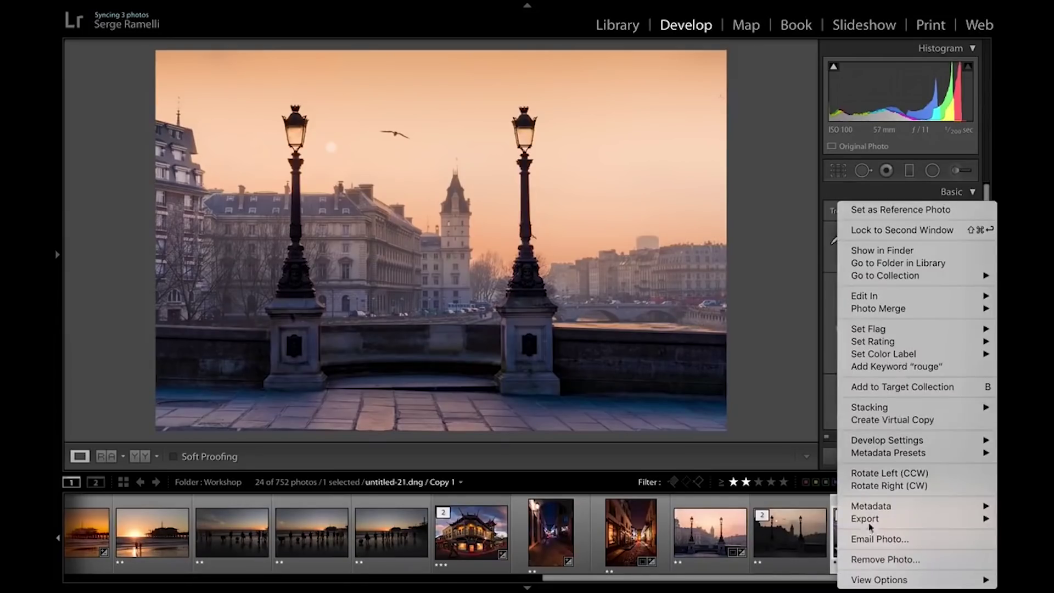
{"action": "left_click", "coordinate": [912, 420]}
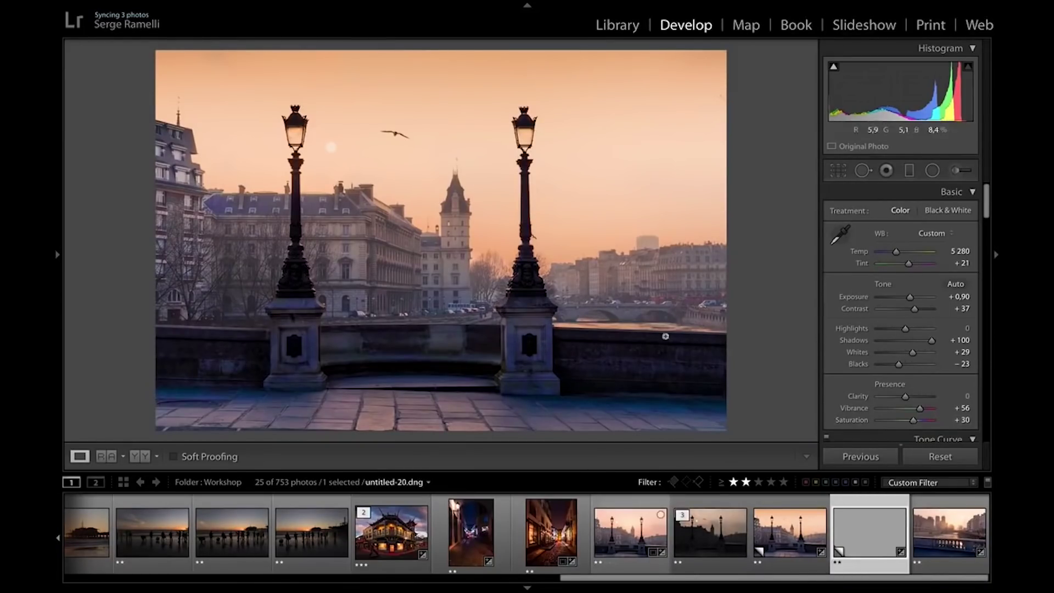
{"action": "left_click", "coordinate": [941, 457]}
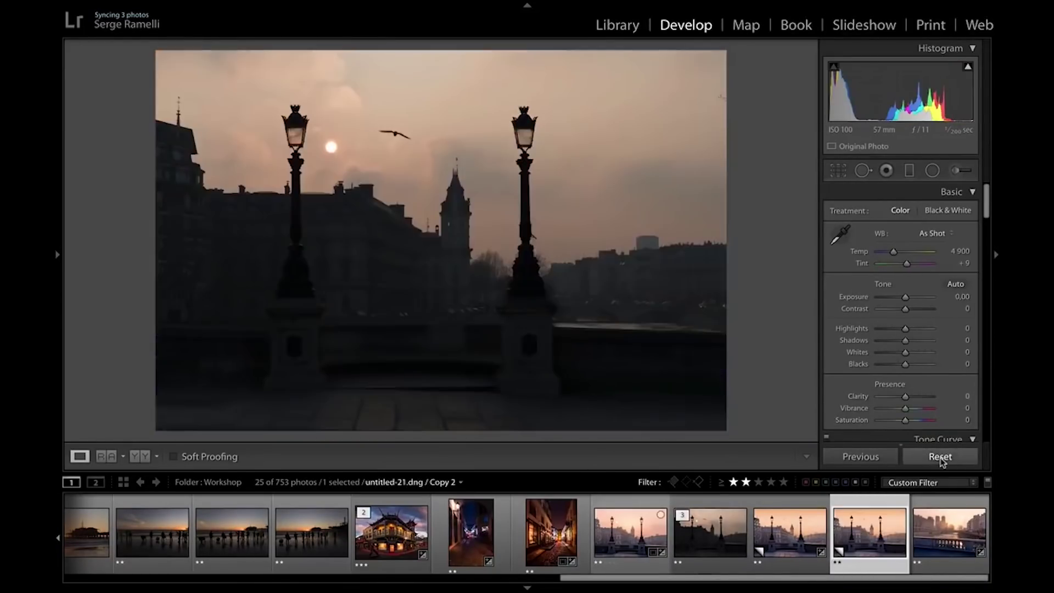
{"action": "left_click", "coordinate": [799, 530]}
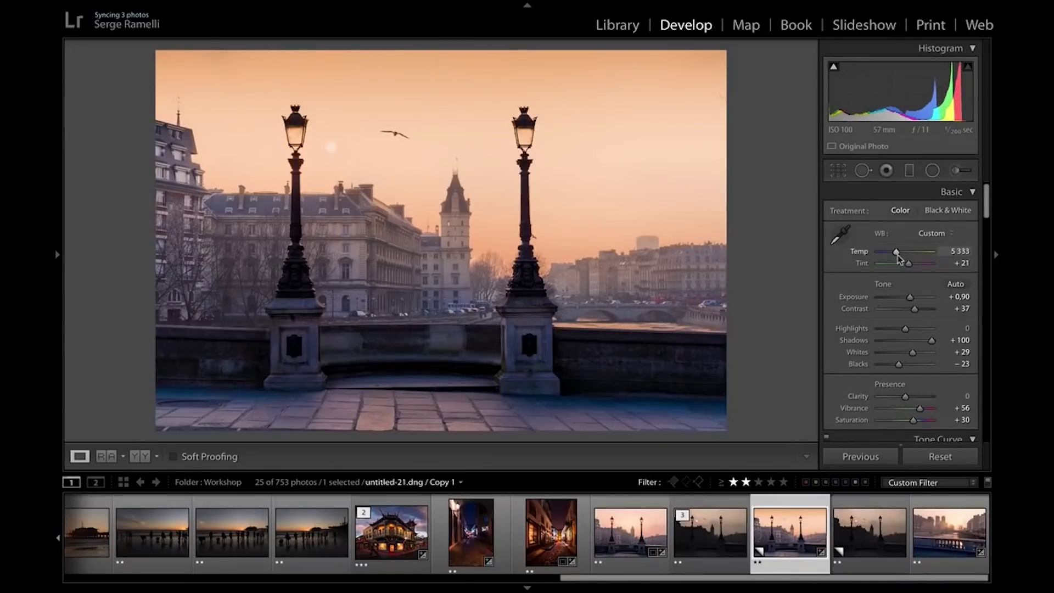
{"action": "left_click_drag", "start_coordinate": [898, 253], "coordinate": [900, 254]}
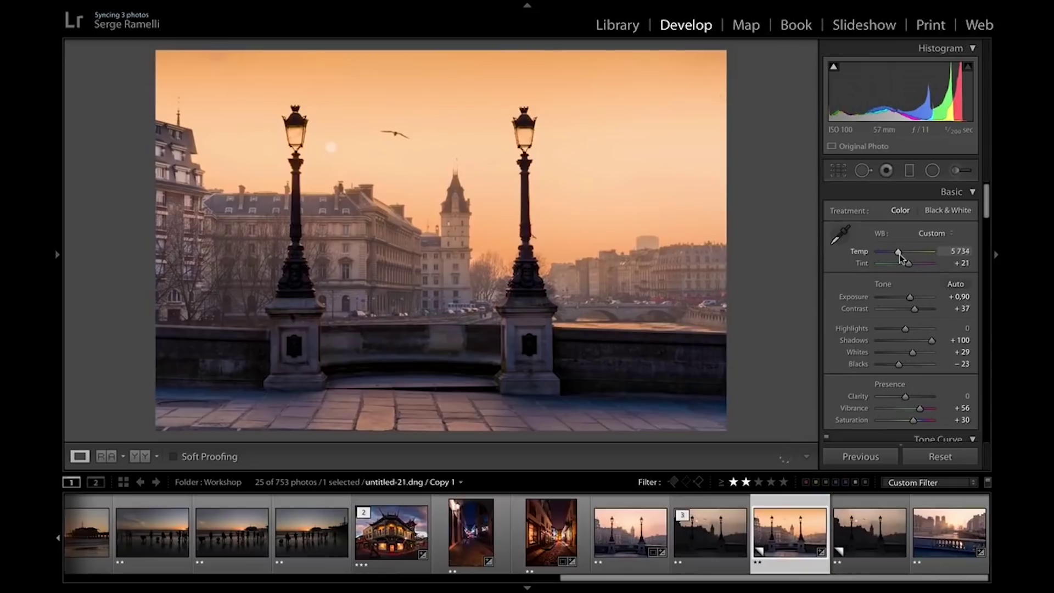